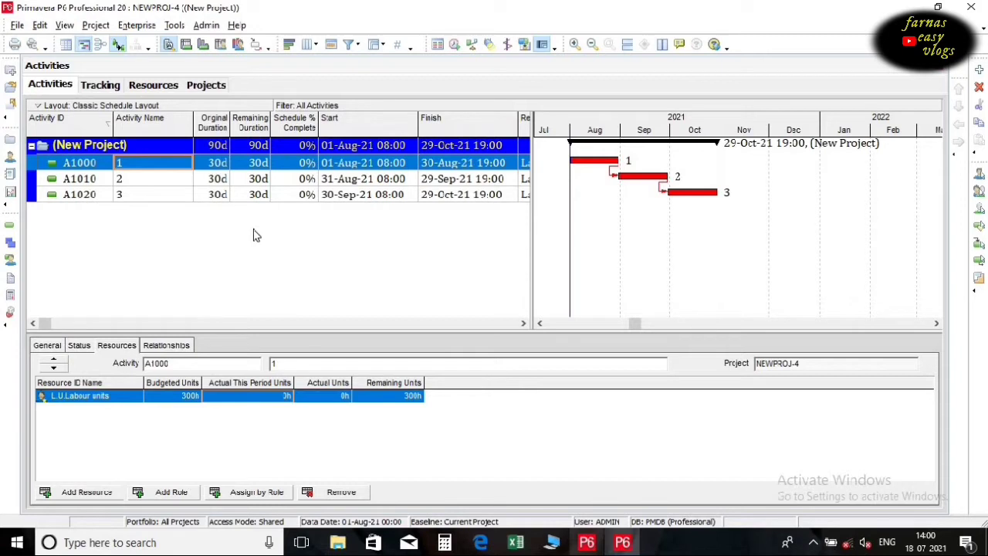
Open the financial periods of Calendar SPF for modification and set the batch period interval to every 1 month
left_click(212, 27)
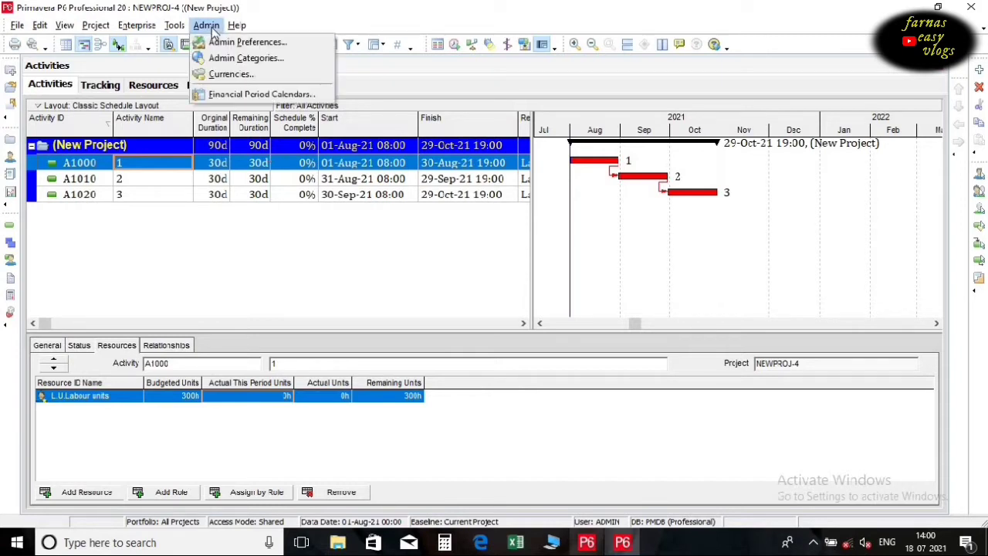
left_click(245, 95)
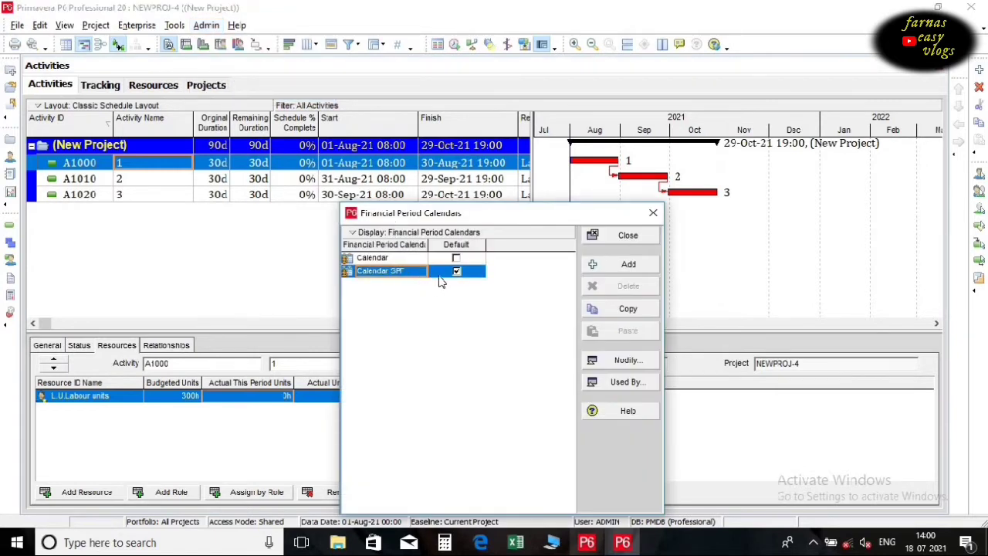
left_click(622, 362)
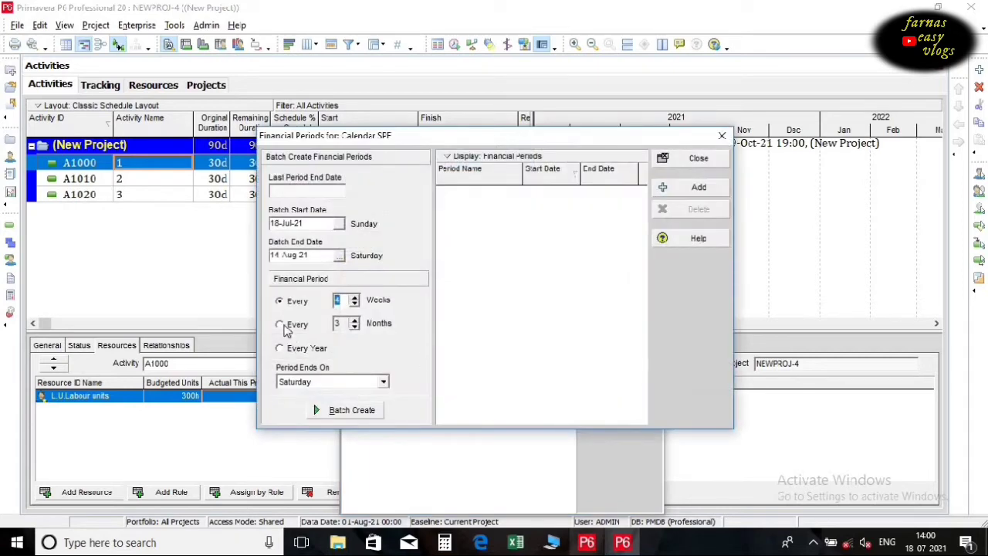
left_click(294, 328)
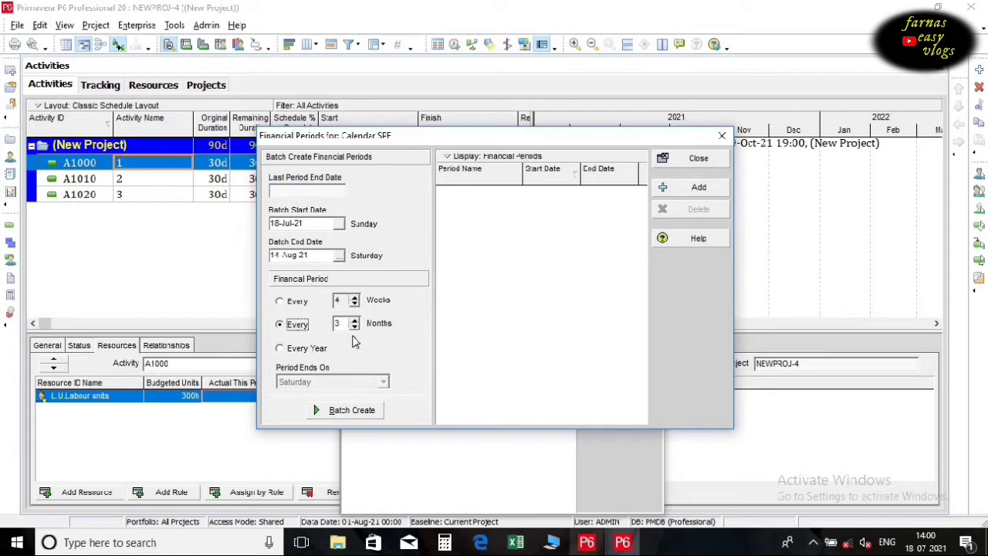
left_click(339, 324)
double_click(337, 323)
type("1")
Add a financial period to Calendar SPF running from 01-Aug-21 to 31-Aug-21
left_click(695, 186)
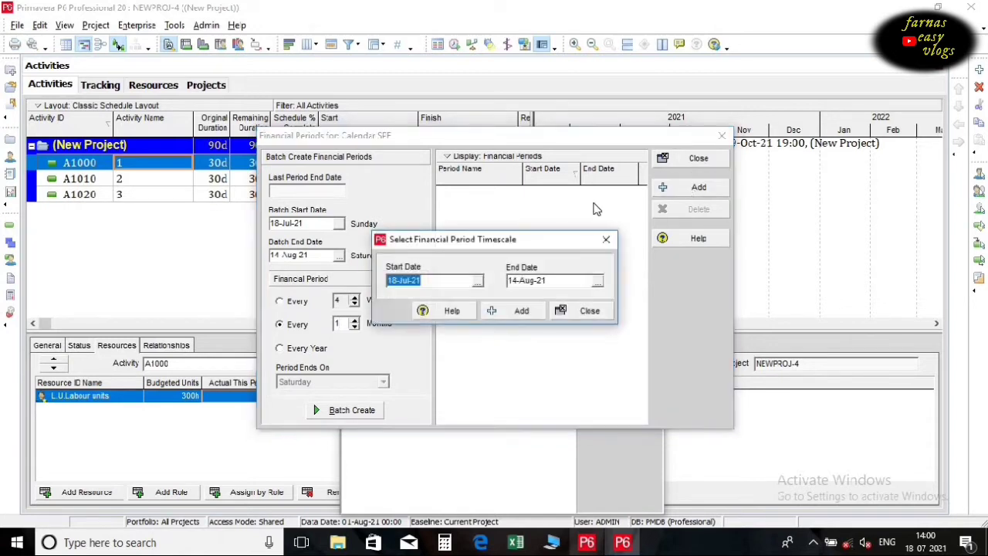
left_click(479, 283)
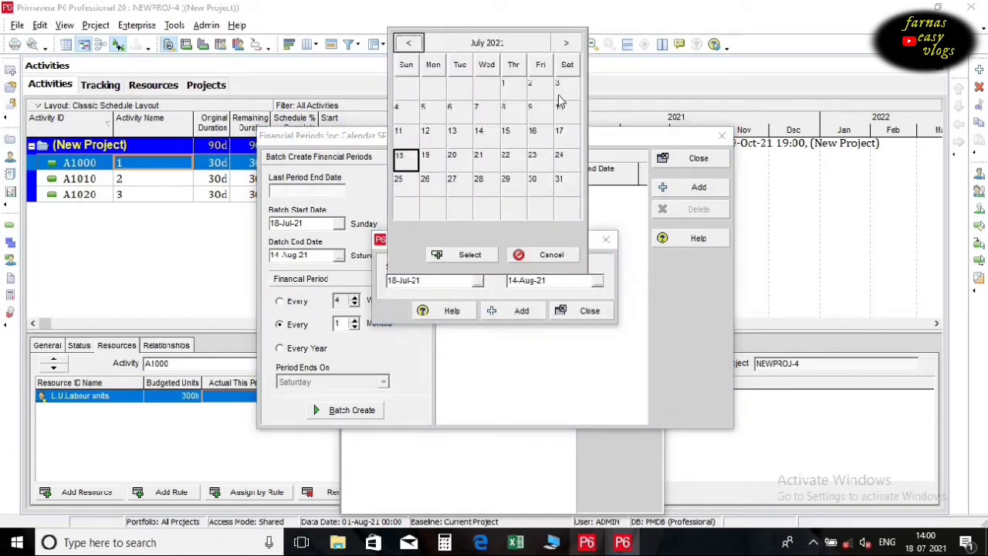
left_click(568, 45)
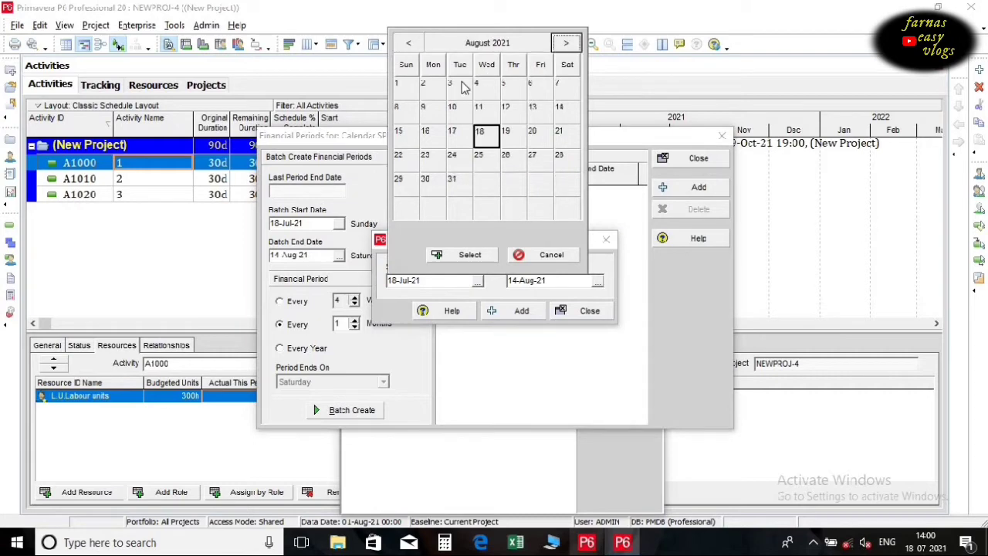
double_click(400, 92)
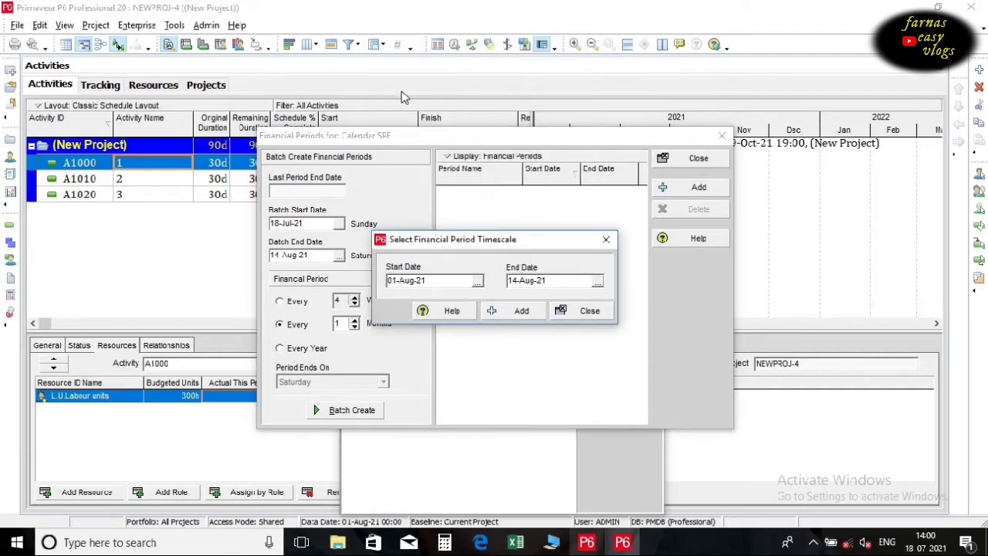
left_click(598, 284)
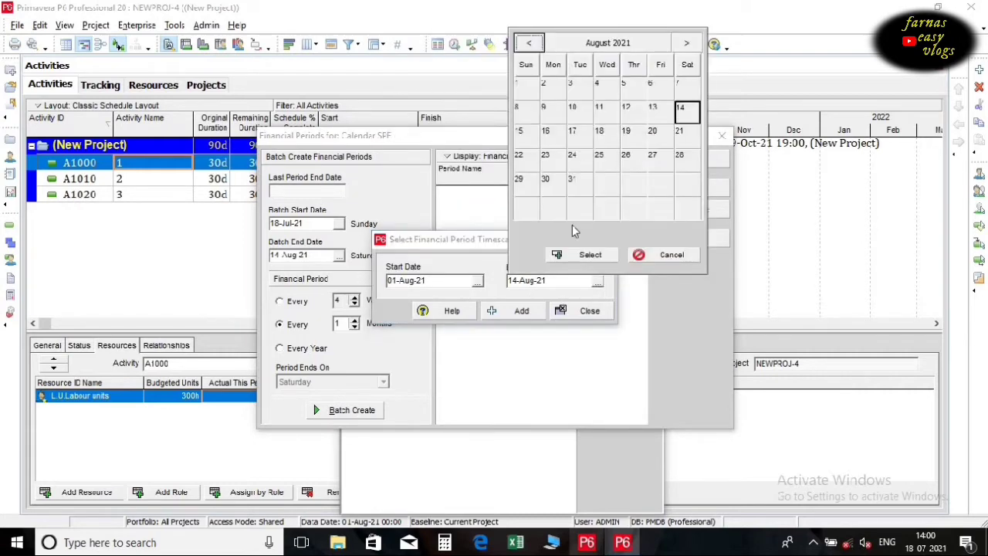
double_click(578, 183)
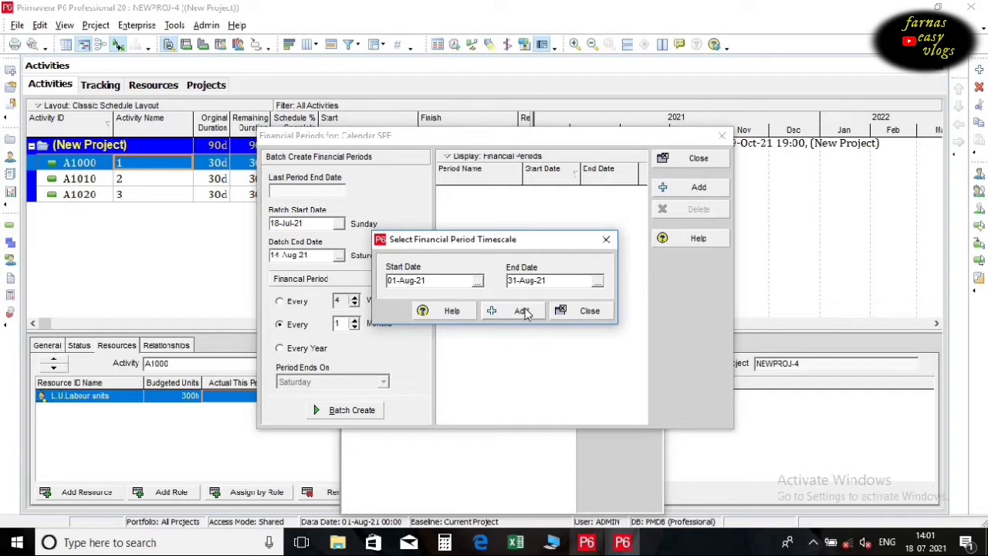
left_click(524, 311)
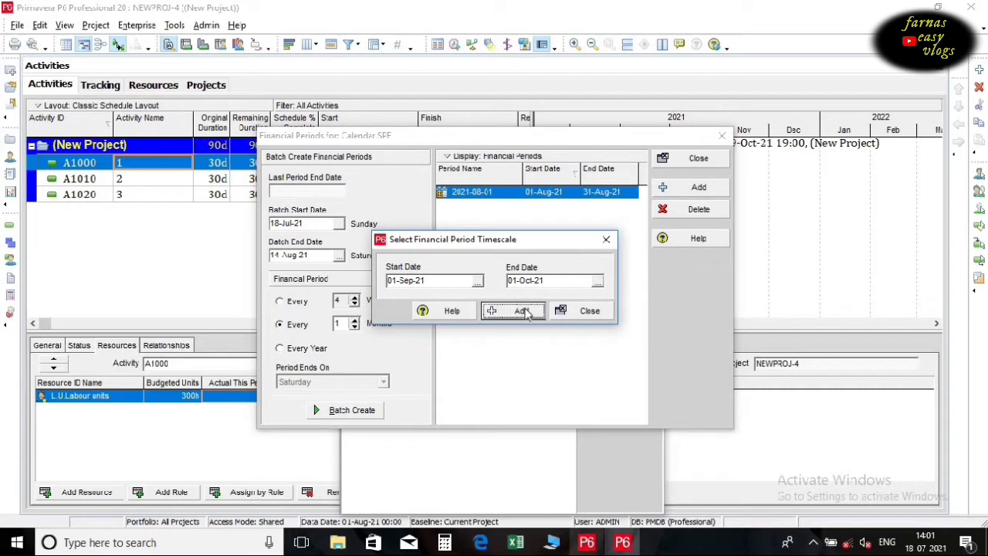
Add the financial periods 01-Sep-21 to 01-Oct-21 and 02-Oct-21 to 01-Nov-21, and close the financial period calendars
left_click(525, 312)
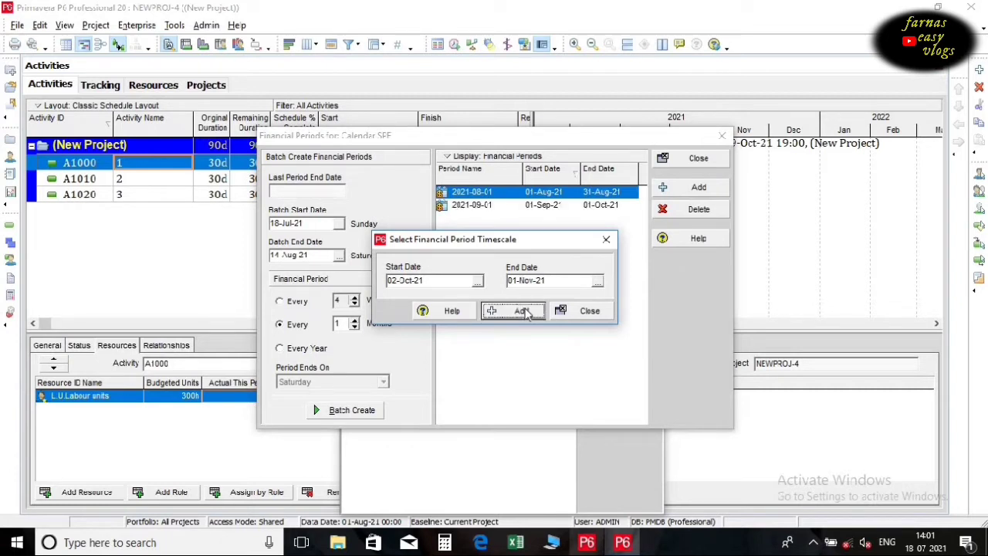
left_click(524, 311)
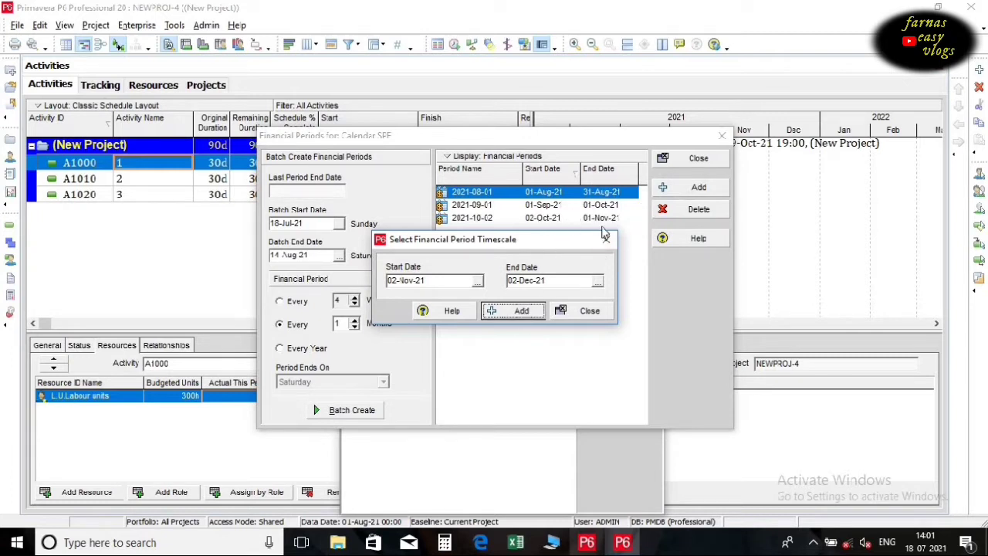
left_click(590, 311)
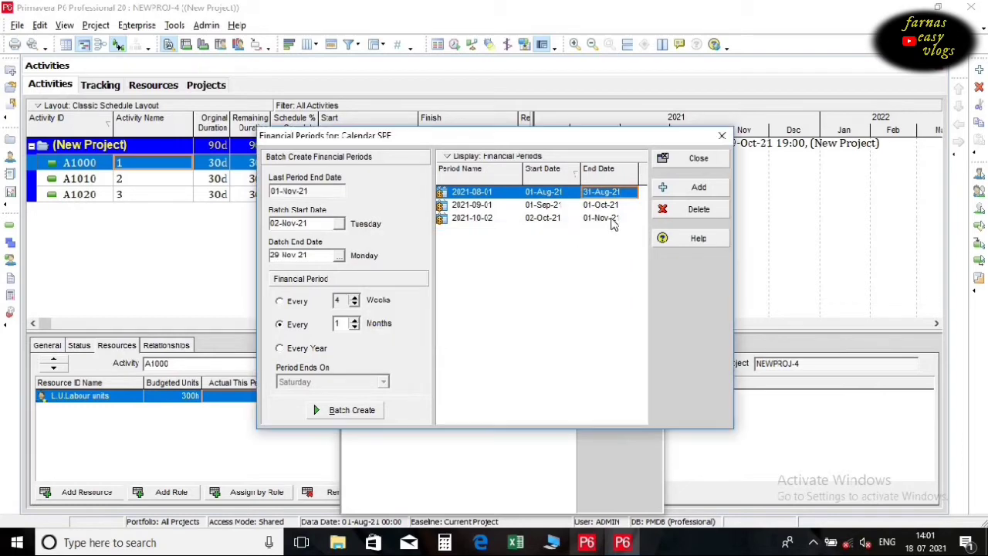
left_click(697, 161)
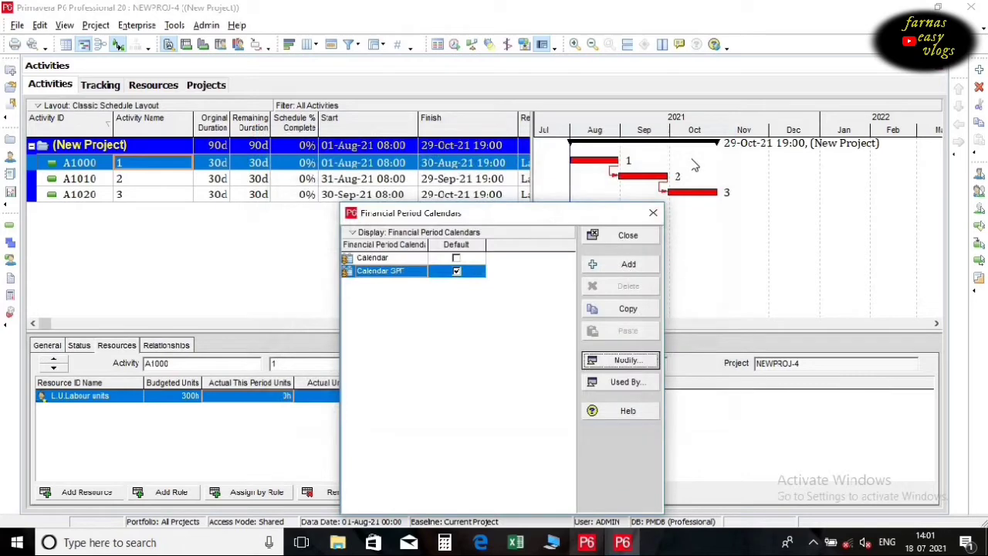
left_click(628, 236)
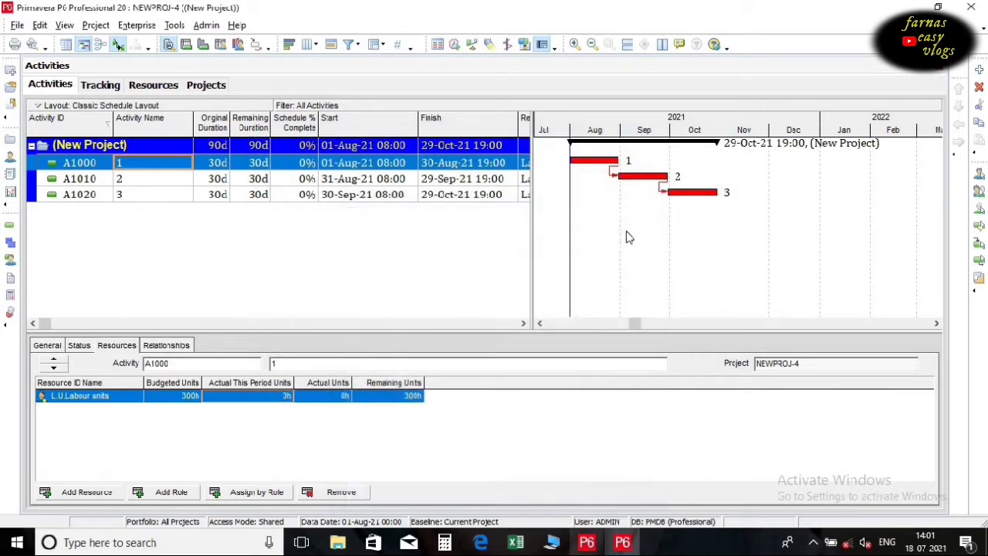
Check the financial period data loading option and column date range in the application user preferences
left_click(39, 29)
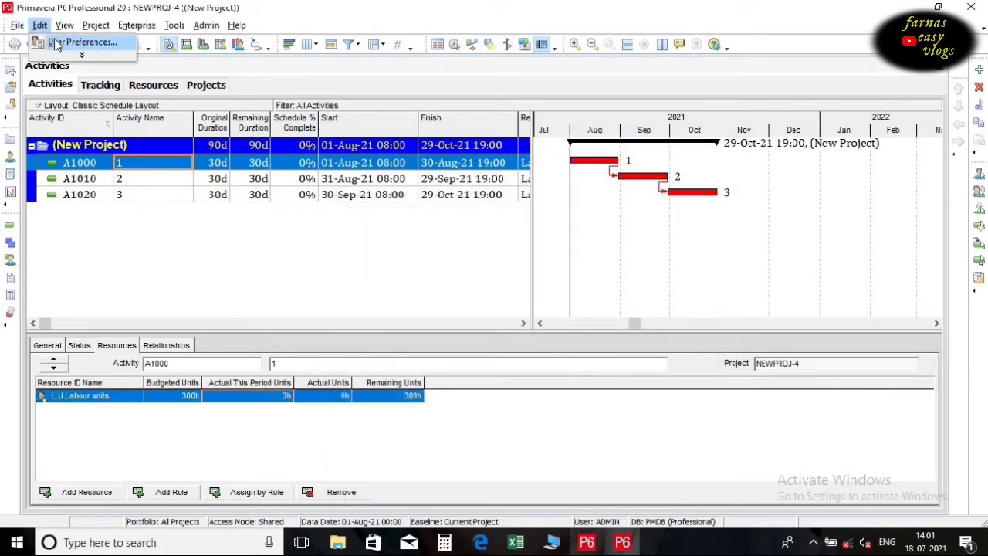
left_click(54, 43)
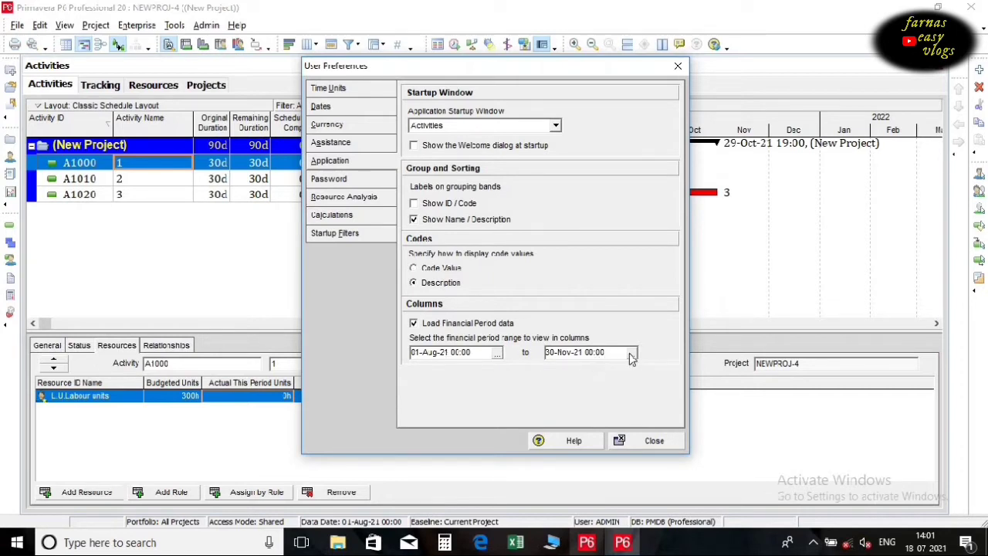
left_click(652, 441)
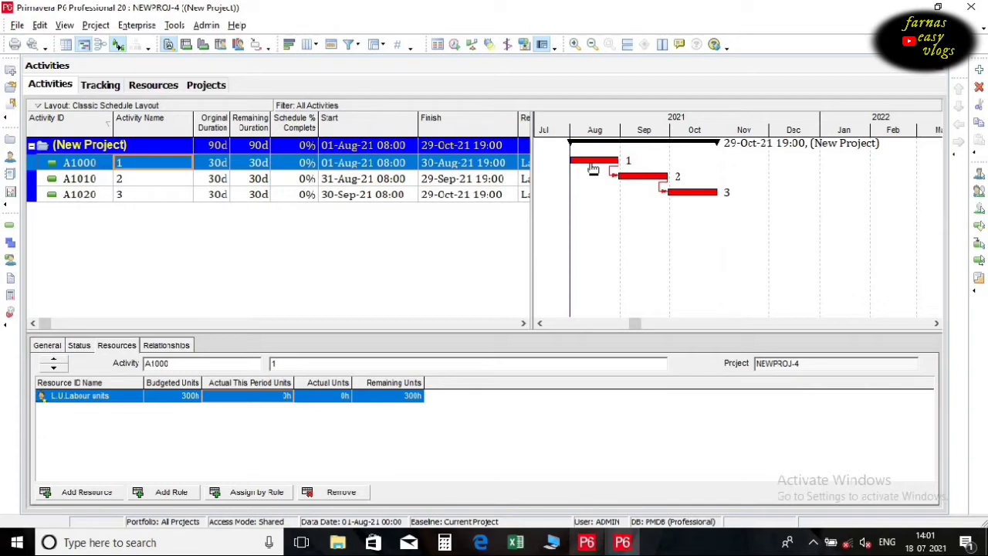
Mark activity A1000 as started on 01-Aug-21 and finished on 30-Aug-21
left_click(84, 347)
left_click(283, 402)
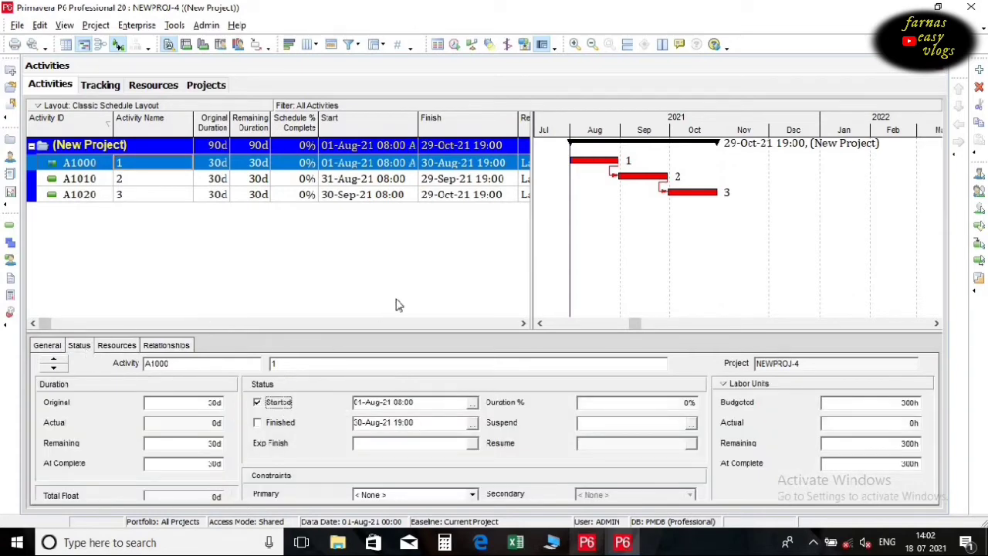
left_click(279, 423)
Schedule the project with the data date 01-Sep-21 00:00 applied to all open projects
key("F9")
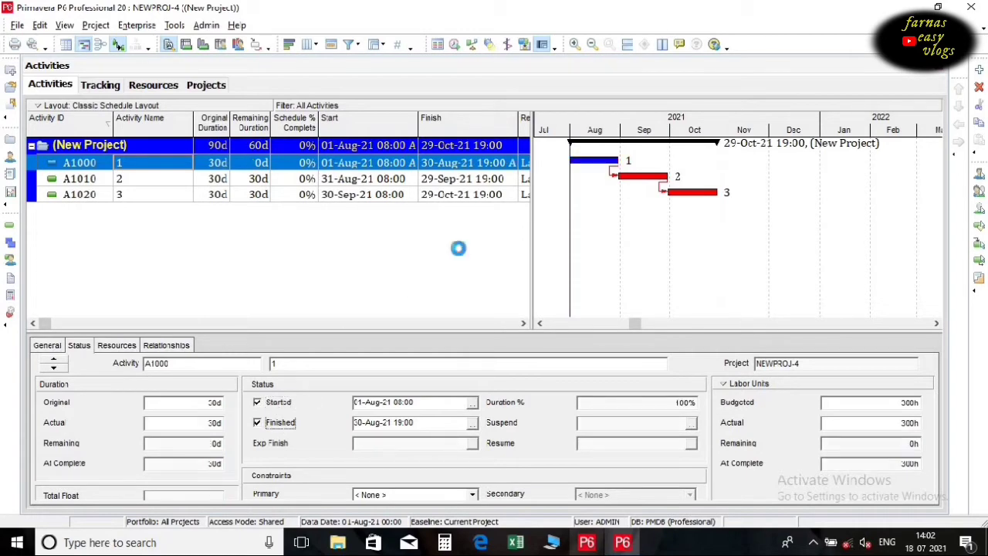
left_click(412, 239)
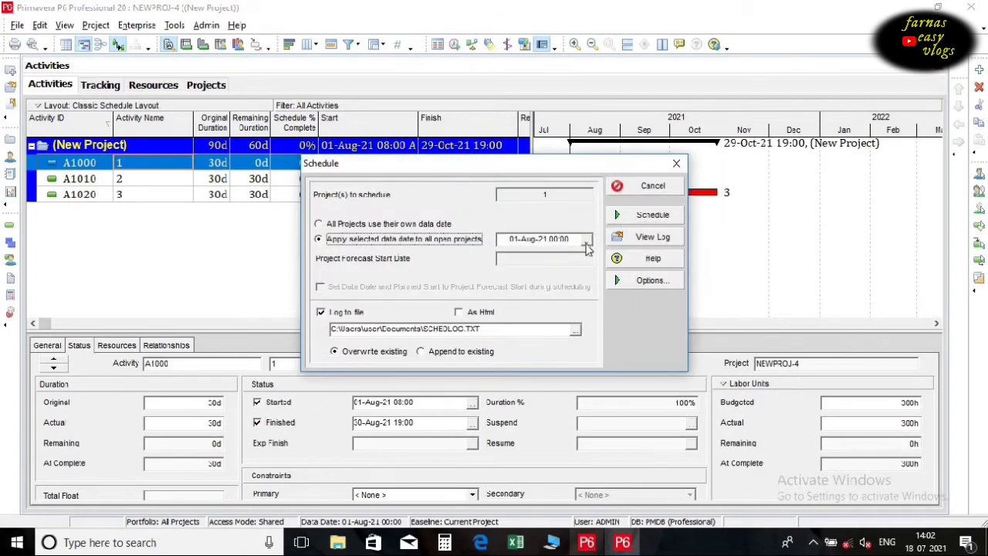
left_click(587, 241)
left_click(675, 265)
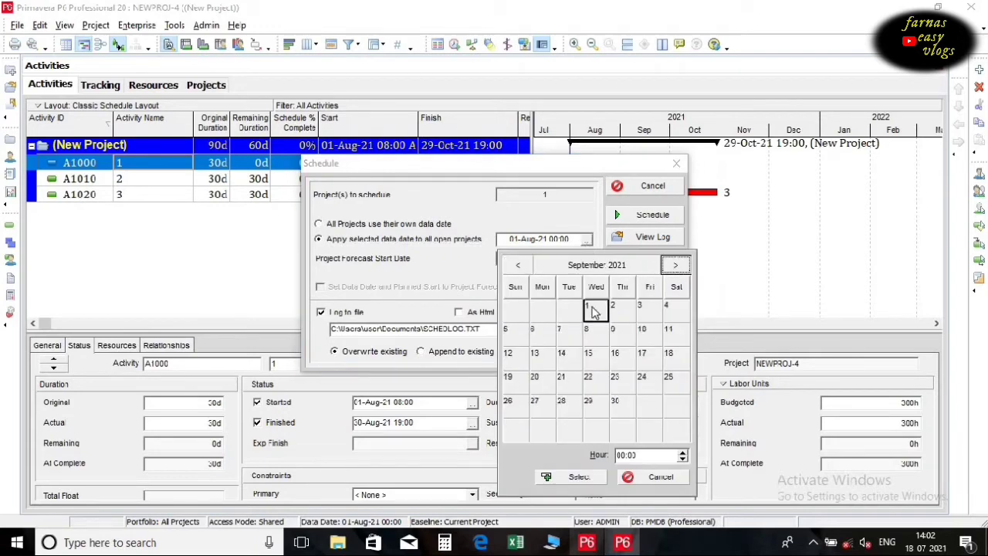
left_click(592, 308)
left_click(590, 474)
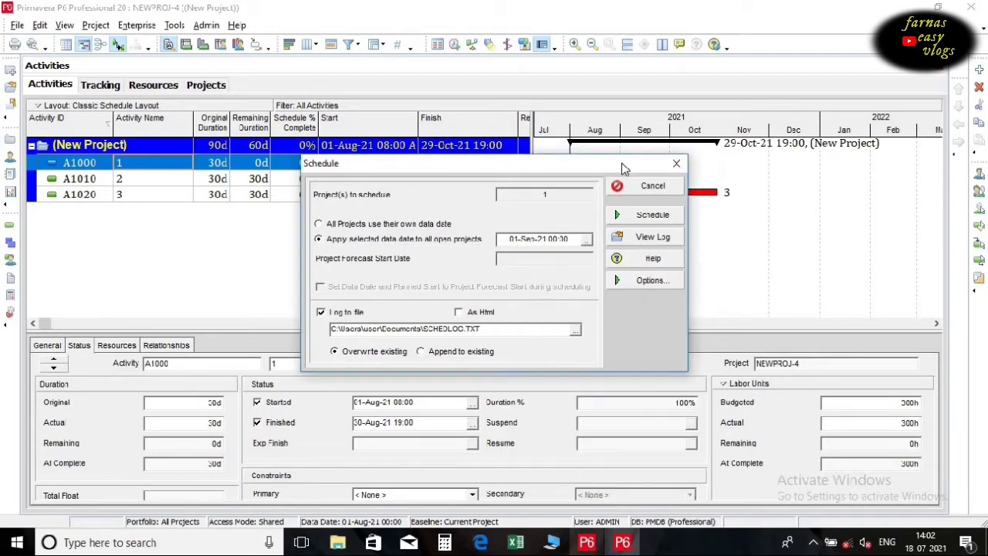
left_click(650, 219)
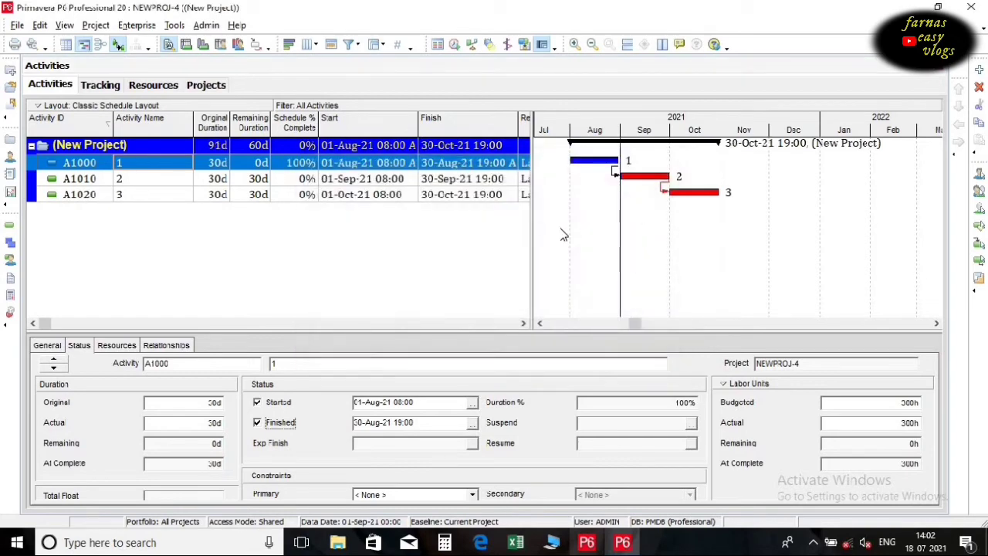
Set the actual units of the labour resource on activity A1000 to 280h and reschedule the project using its own data date
left_click(119, 346)
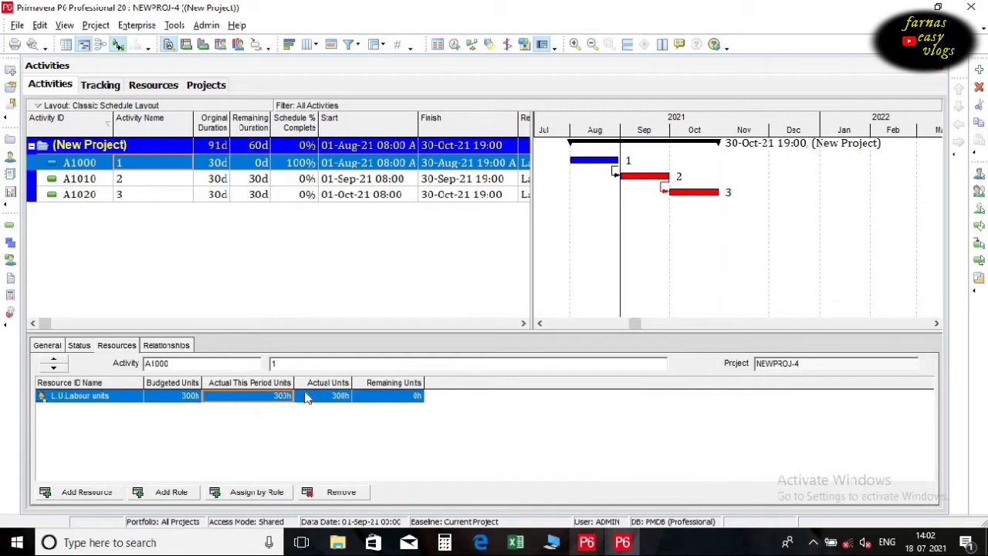
left_click(338, 397)
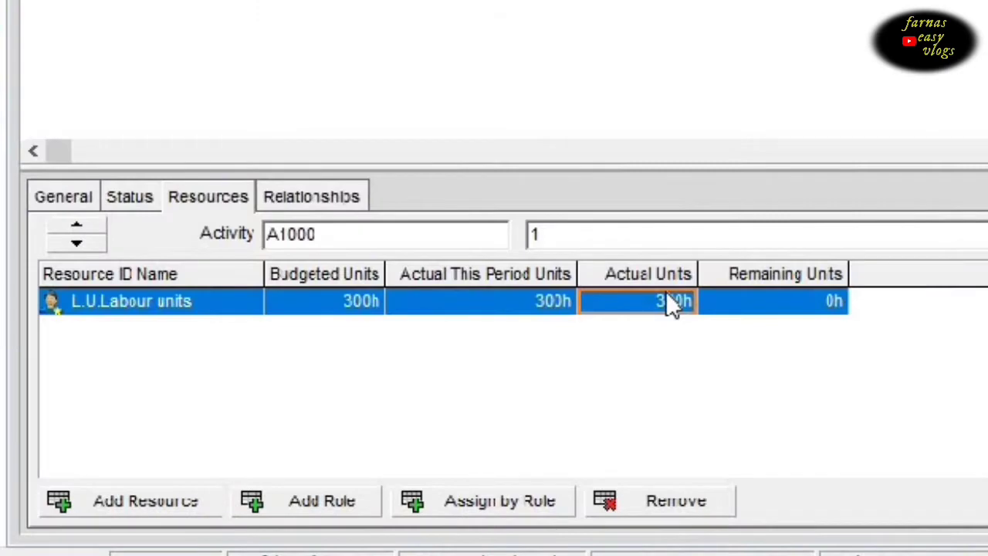
type("28")
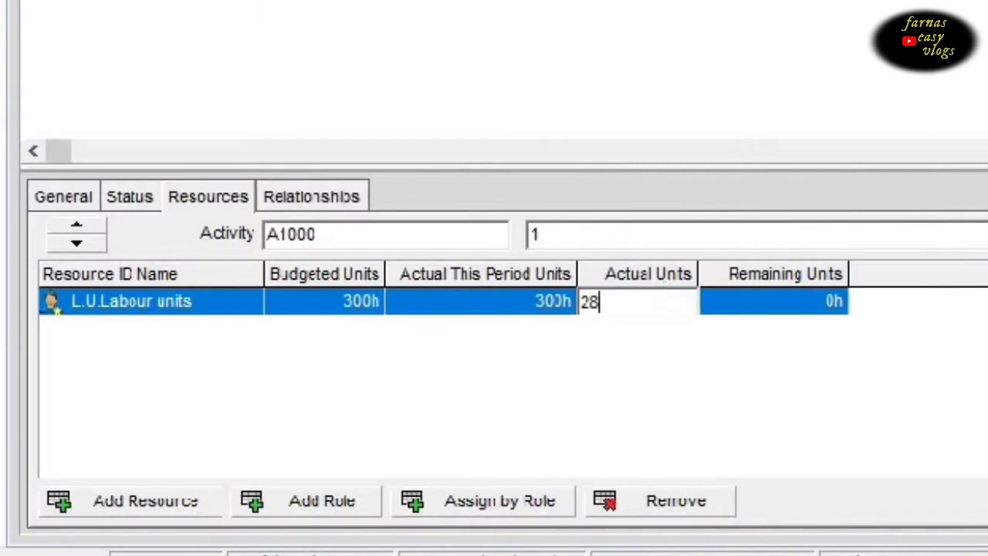
type("0")
left_click(720, 377)
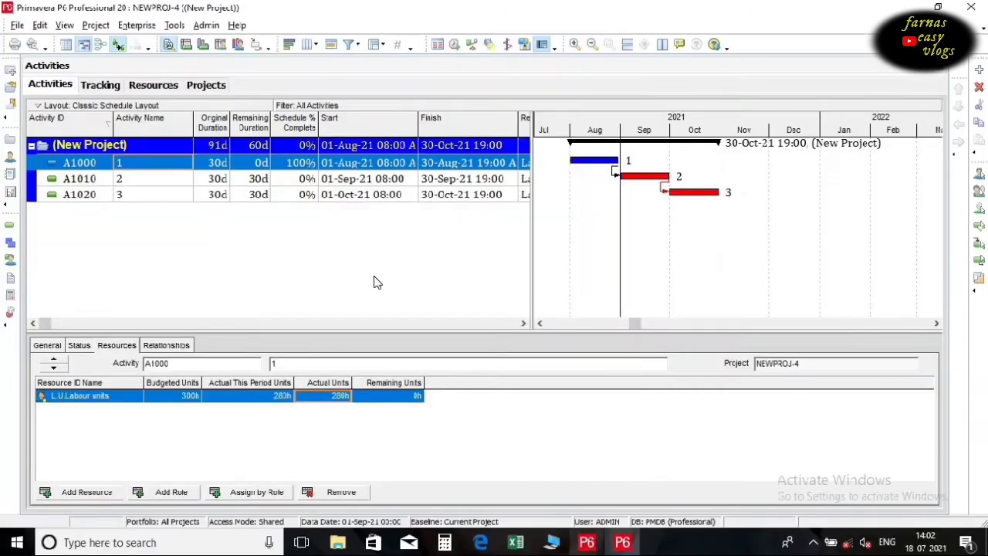
key("F9")
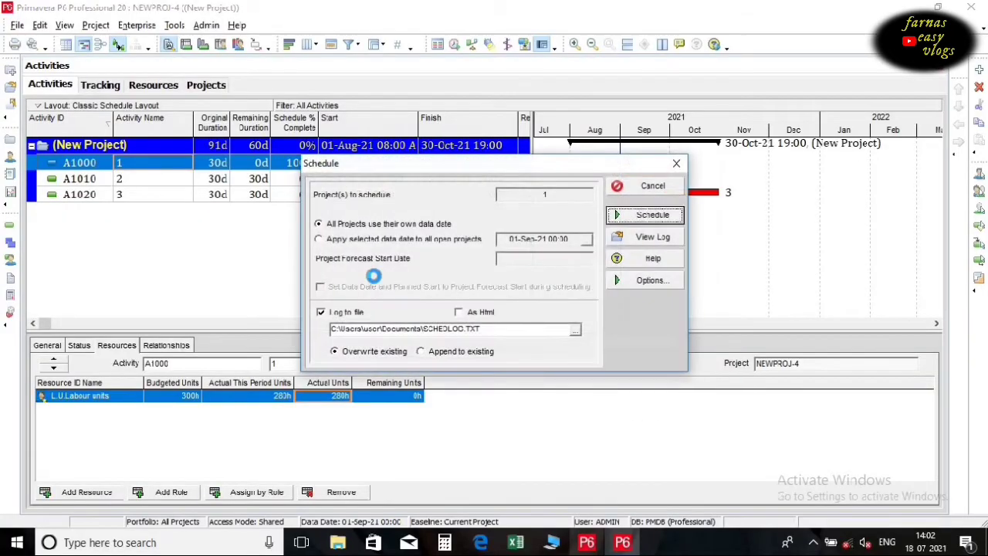
key("Return")
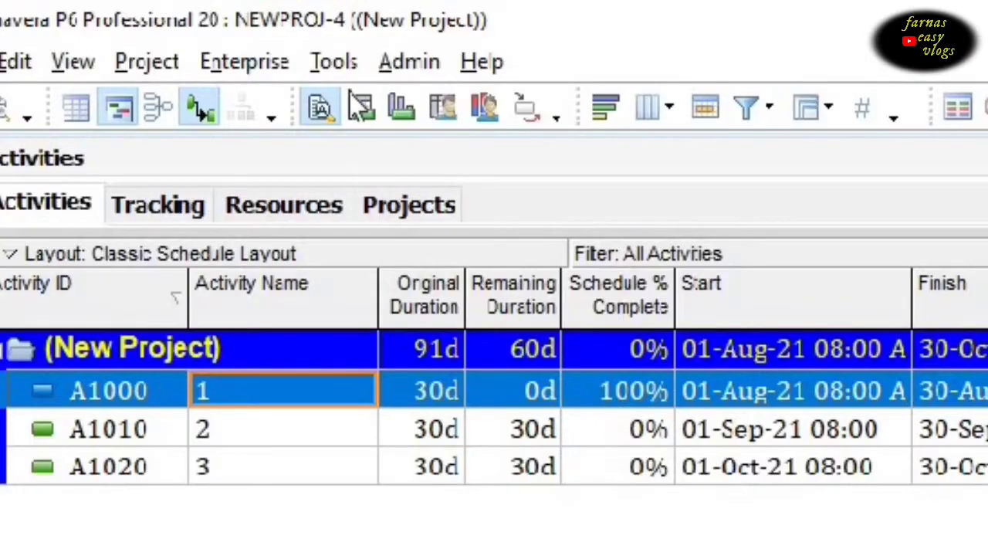
Store the period performance of project NEWPROJ-4 for the Calendar SPF financial period 2021-08-01
left_click(176, 26)
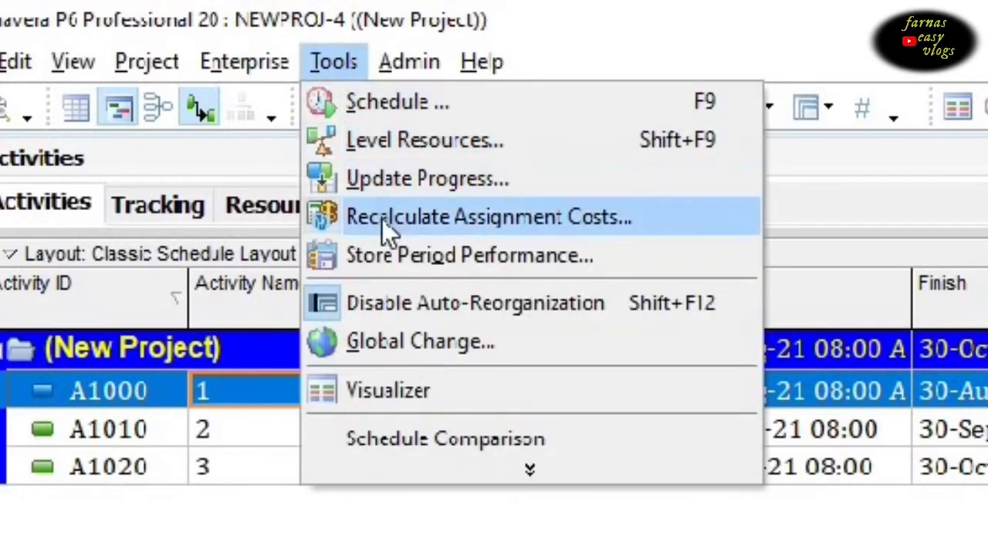
left_click(476, 263)
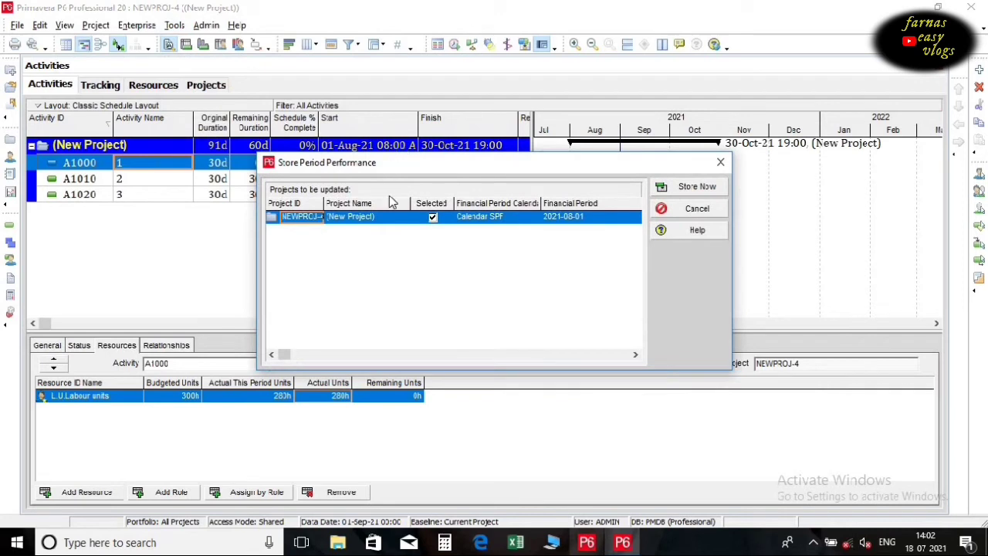
left_click(376, 219)
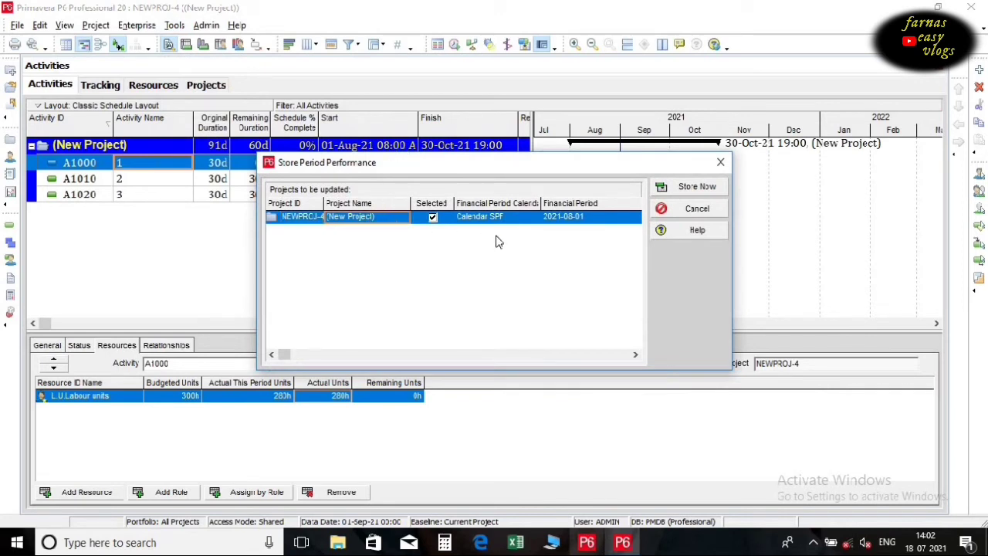
left_click(601, 224)
left_click(601, 224)
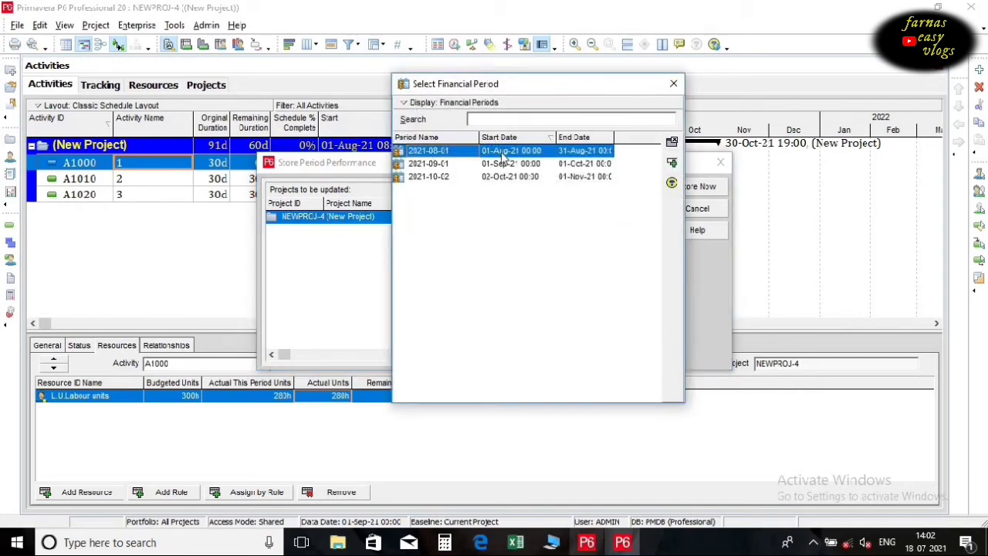
double_click(553, 154)
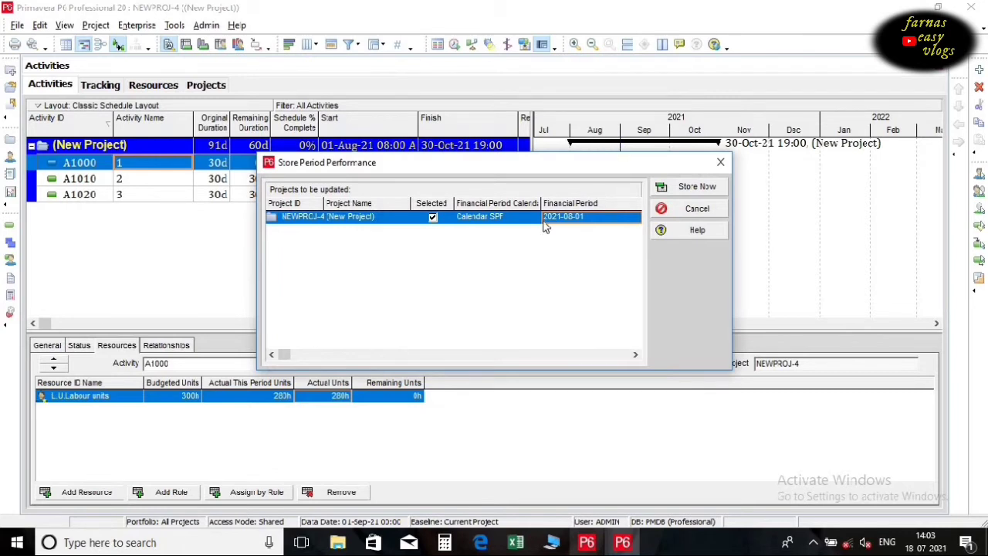
left_click(702, 191)
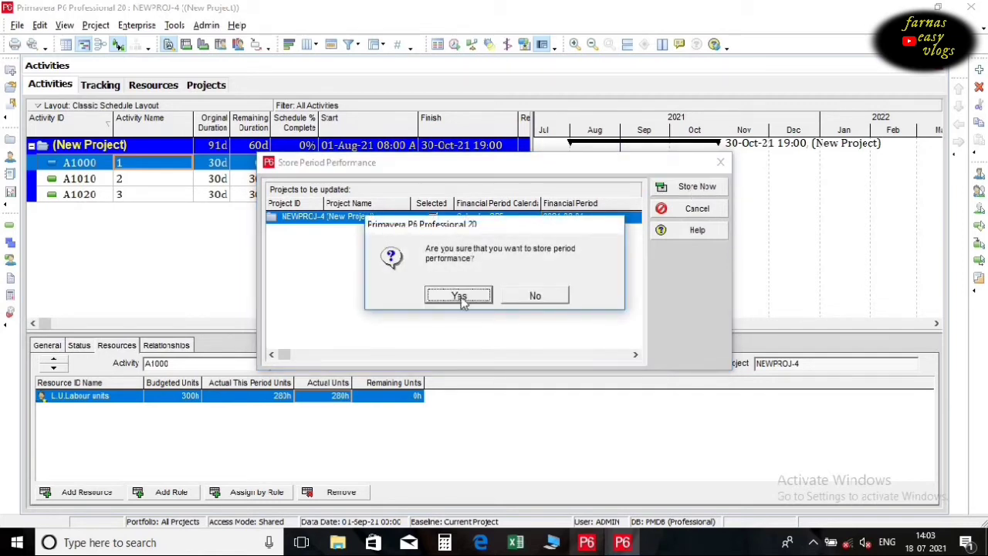
left_click(459, 296)
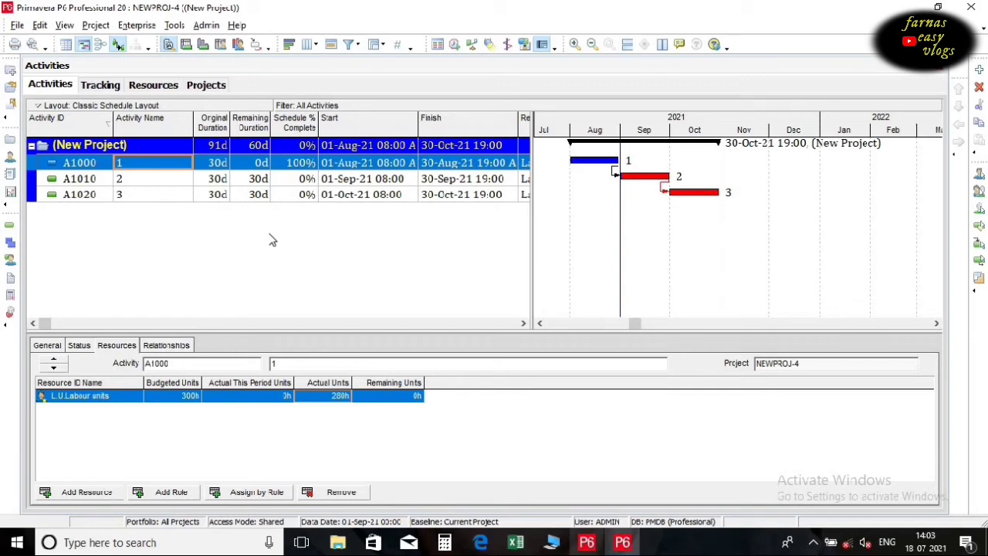
Add the Calendar SPF 2021-08-01 Planned Value Labor Units and Actual Labor Units columns to the activity table
right_click(150, 233)
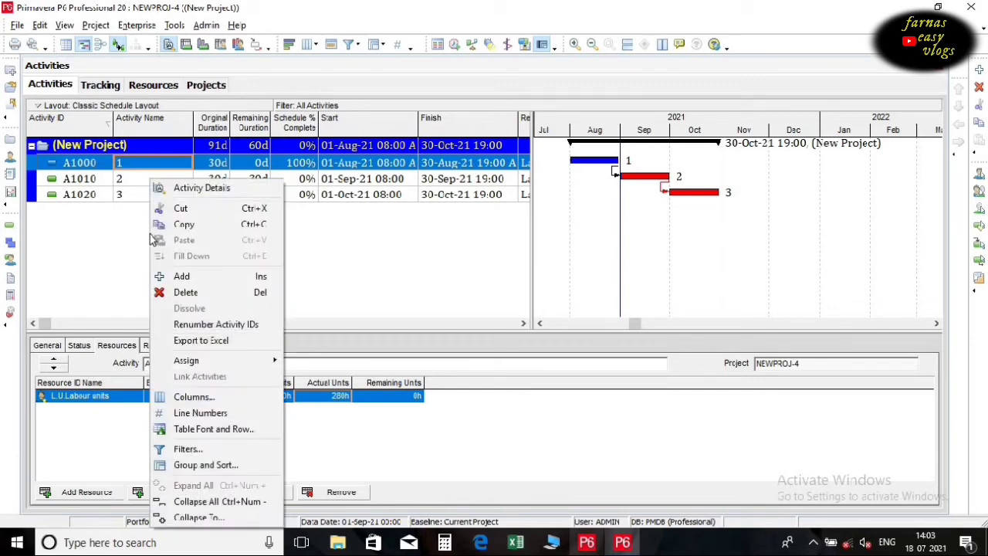
left_click(198, 398)
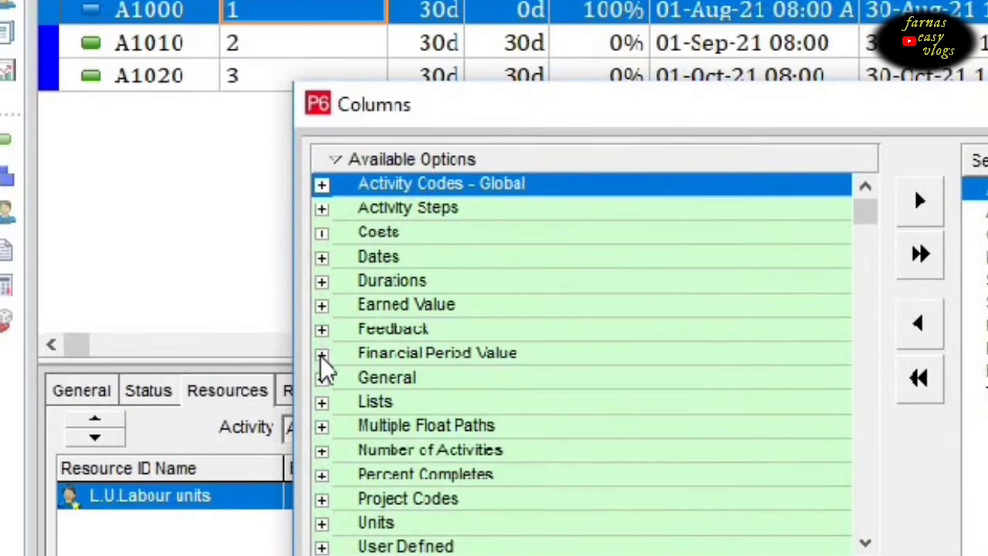
left_click(347, 357)
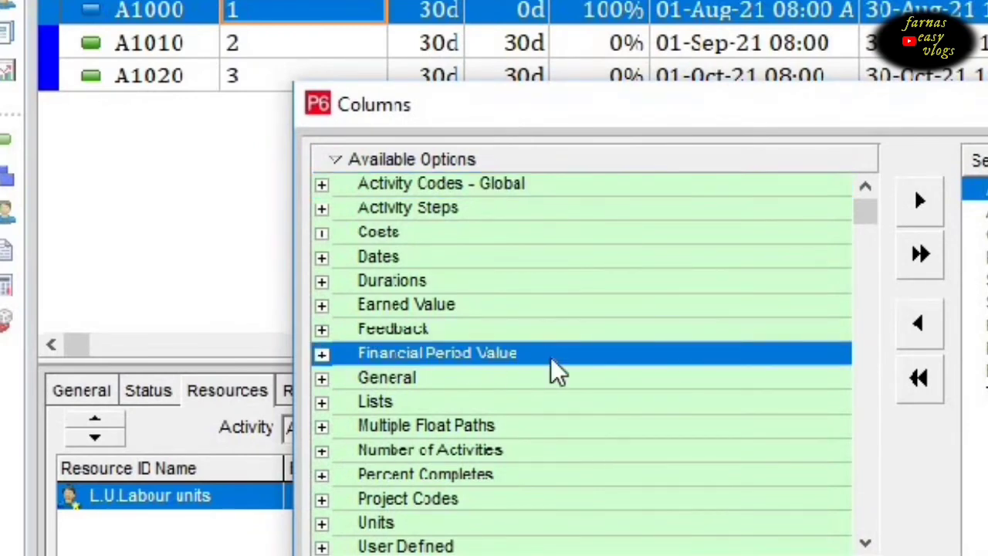
left_click(321, 354)
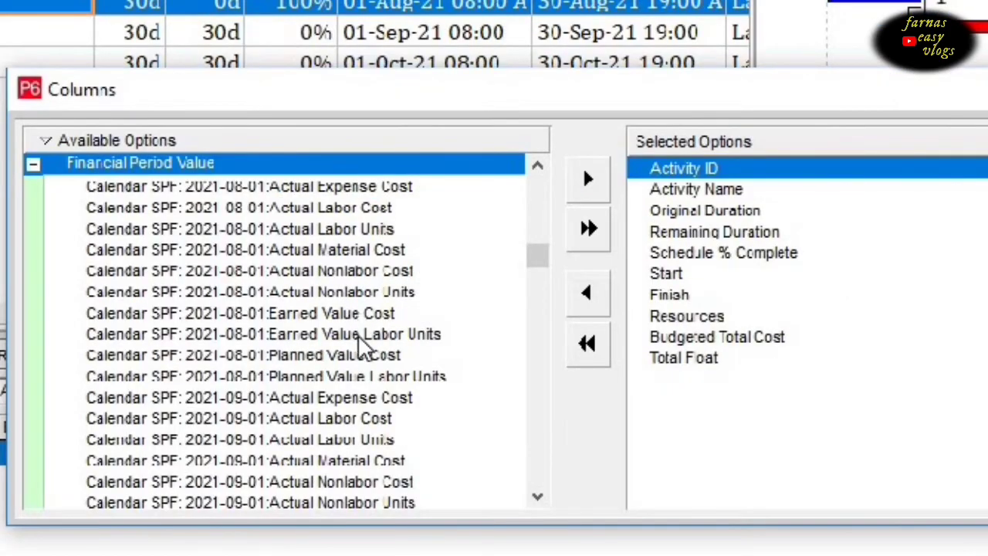
left_click(355, 377)
double_click(355, 379)
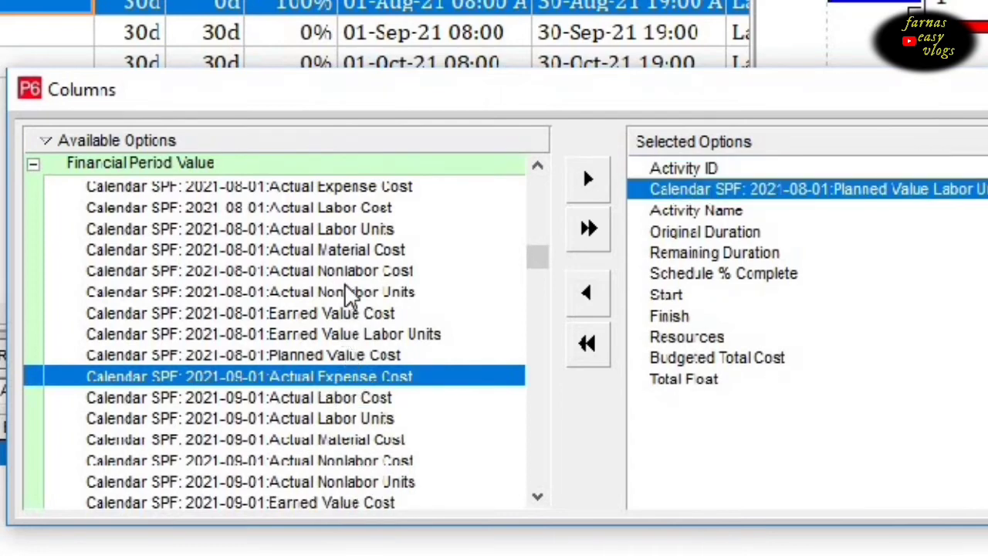
double_click(351, 231)
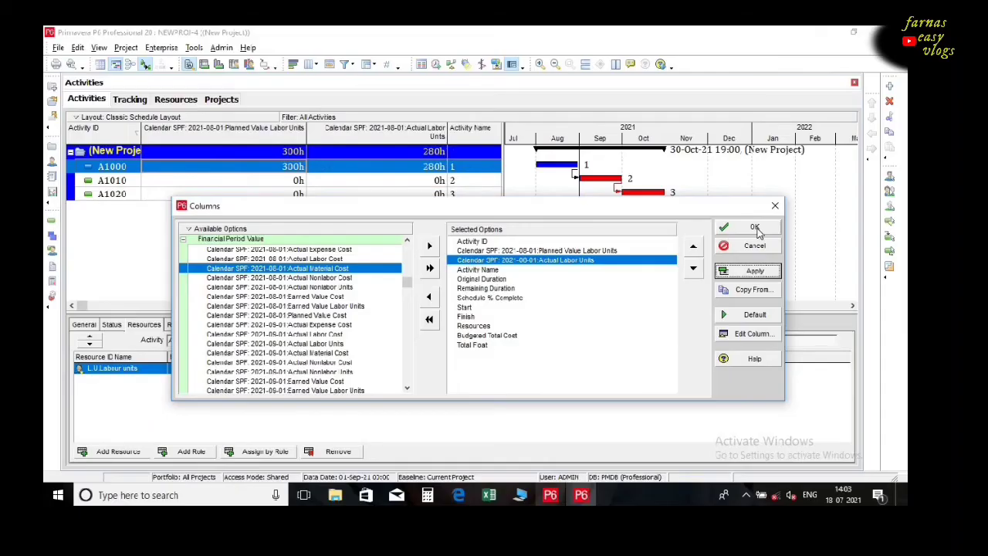
left_click(756, 226)
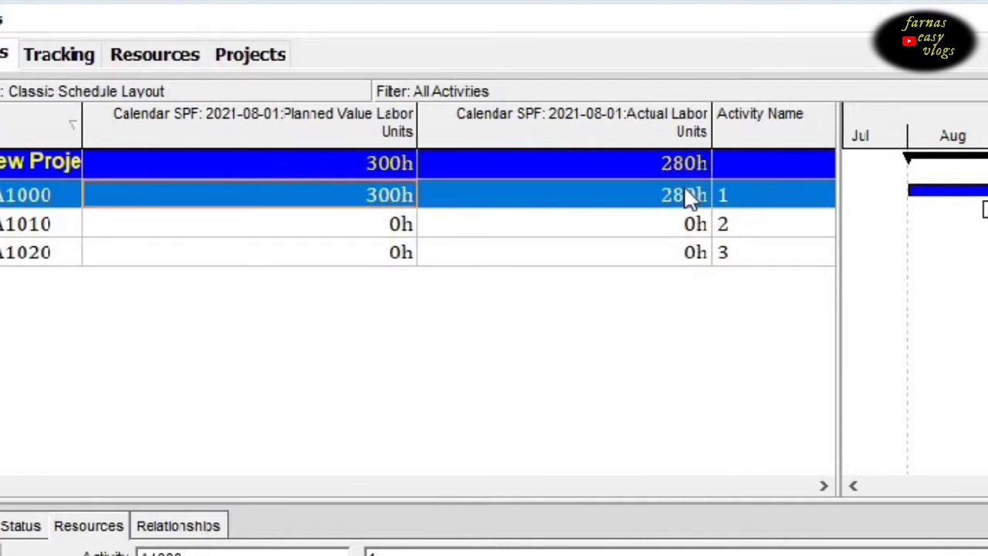
Mark activity A1010 as started 01-Sep-21 and finished 30-Sep-21, and schedule all open projects with the data date 01-Oct-21 00:00
left_click(694, 224)
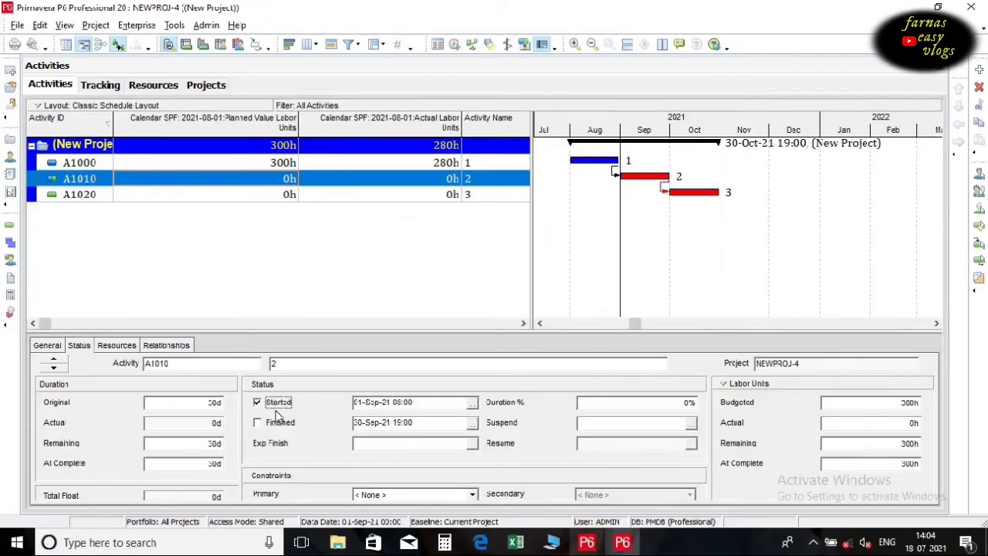
left_click(279, 424)
key("F9")
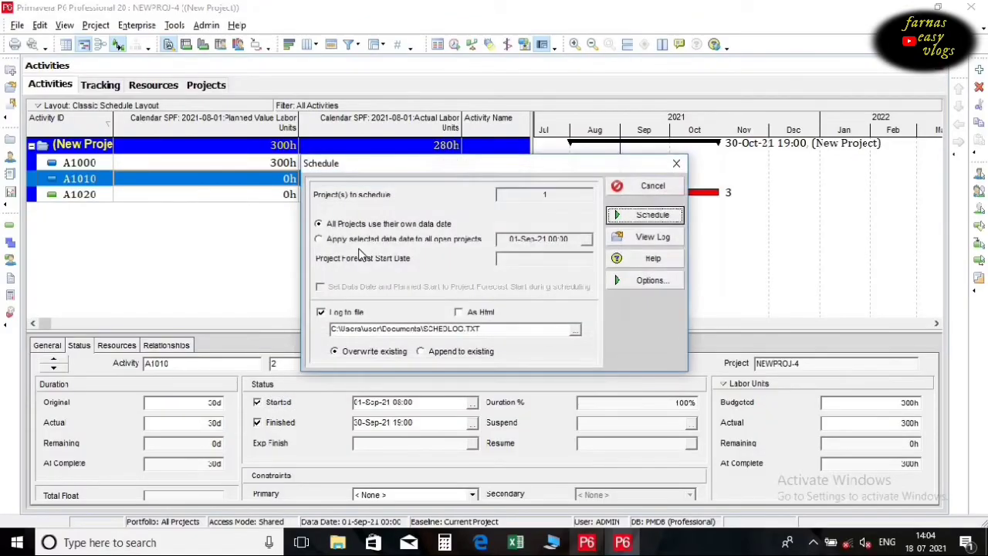
left_click(456, 239)
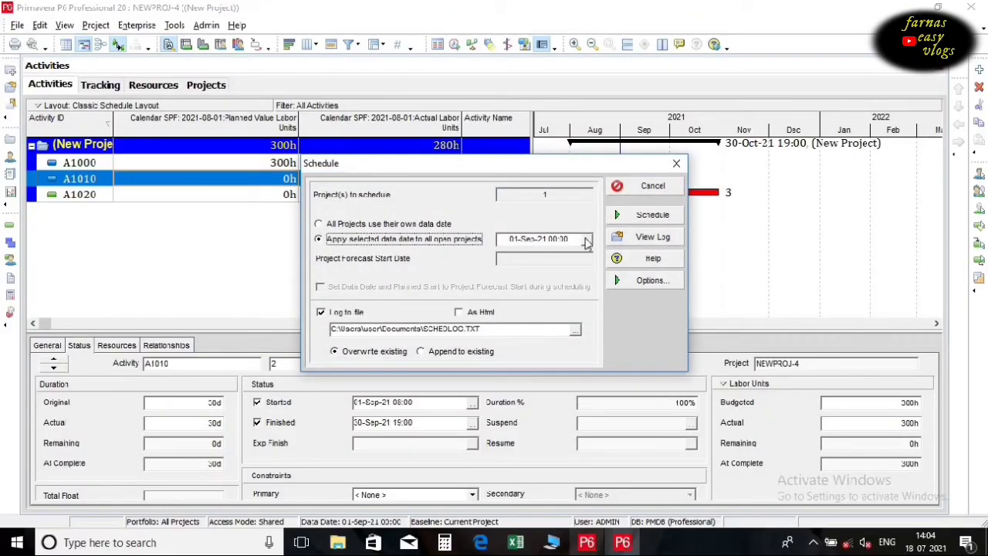
left_click(586, 240)
left_click(675, 266)
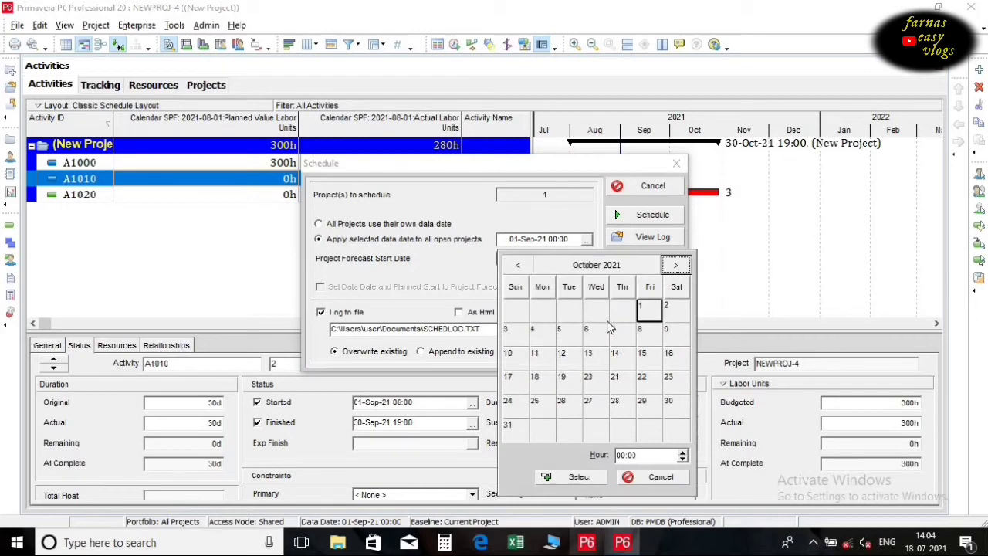
double_click(647, 311)
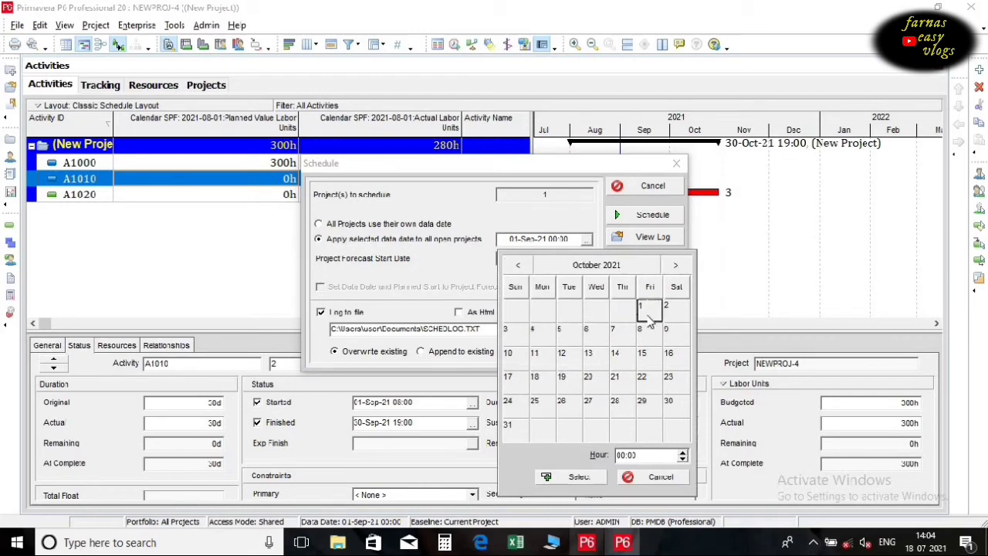
left_click(653, 215)
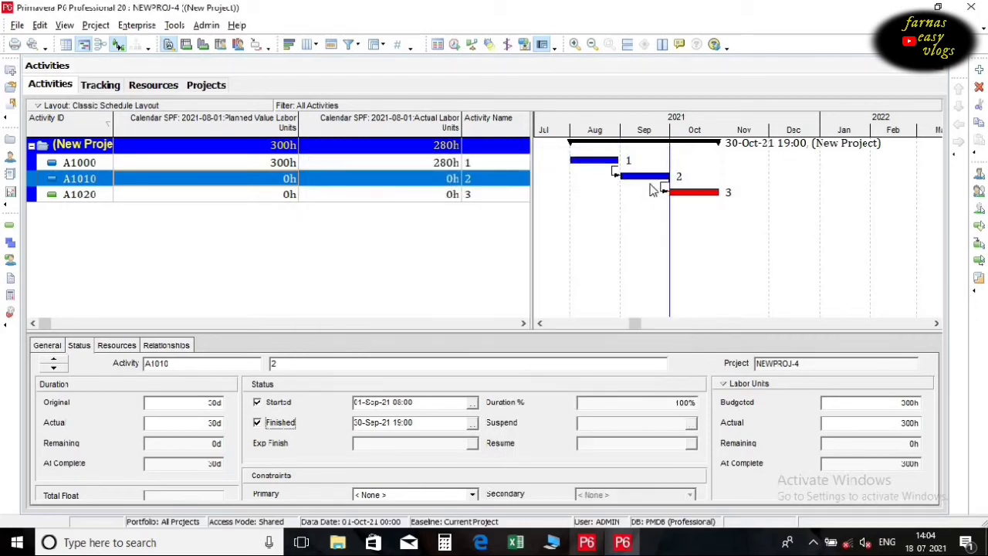
Set the actual units of the labour resource on activity A1010 to 320h
left_click(116, 345)
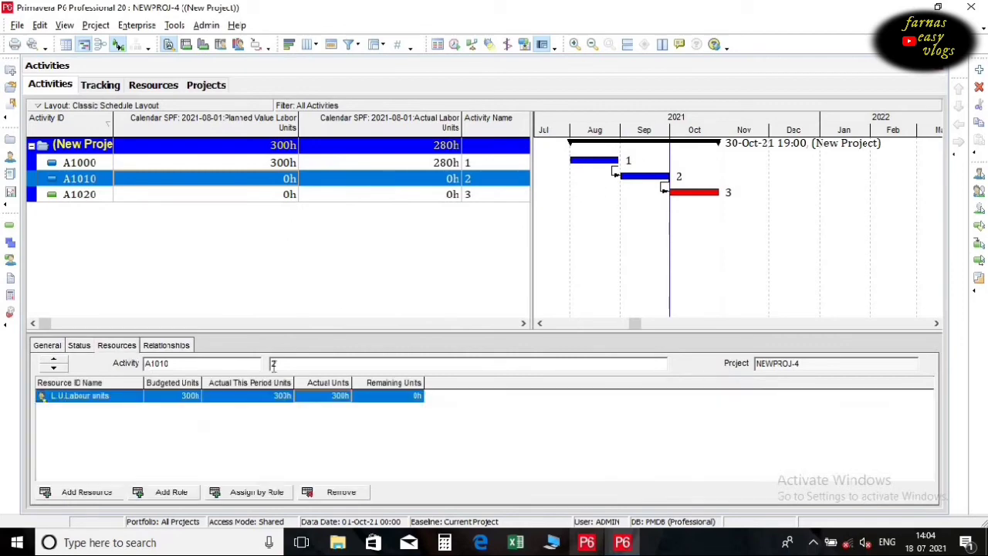
left_click(315, 398)
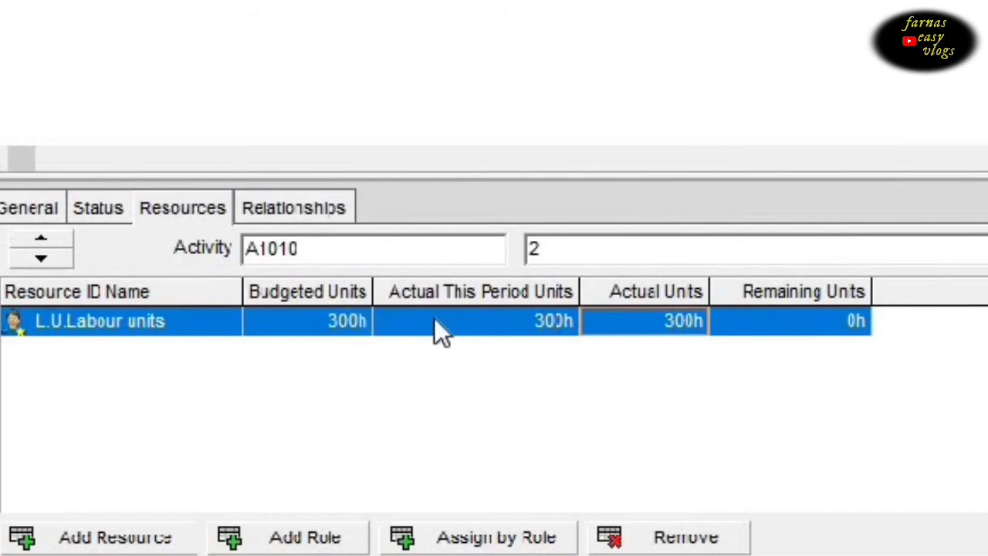
left_click(678, 327)
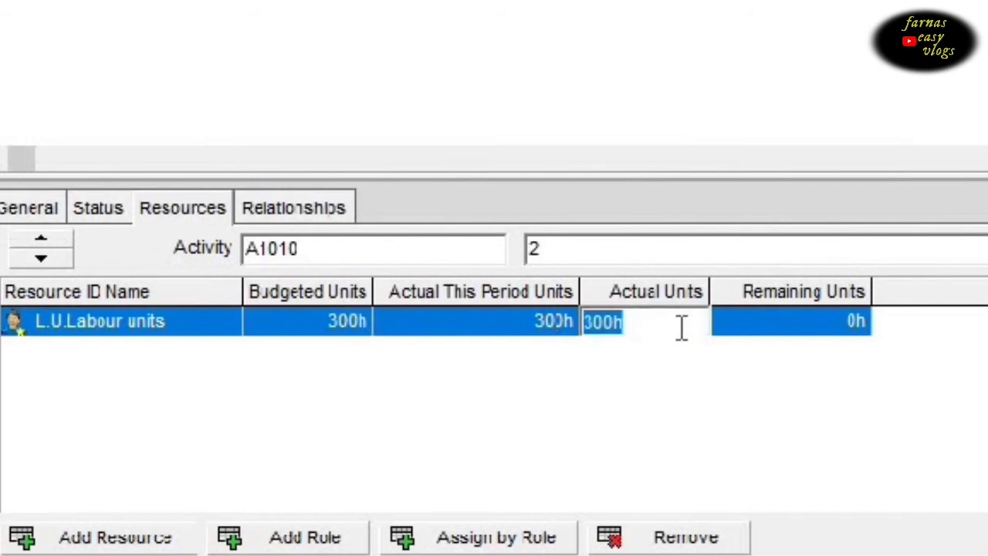
type("320")
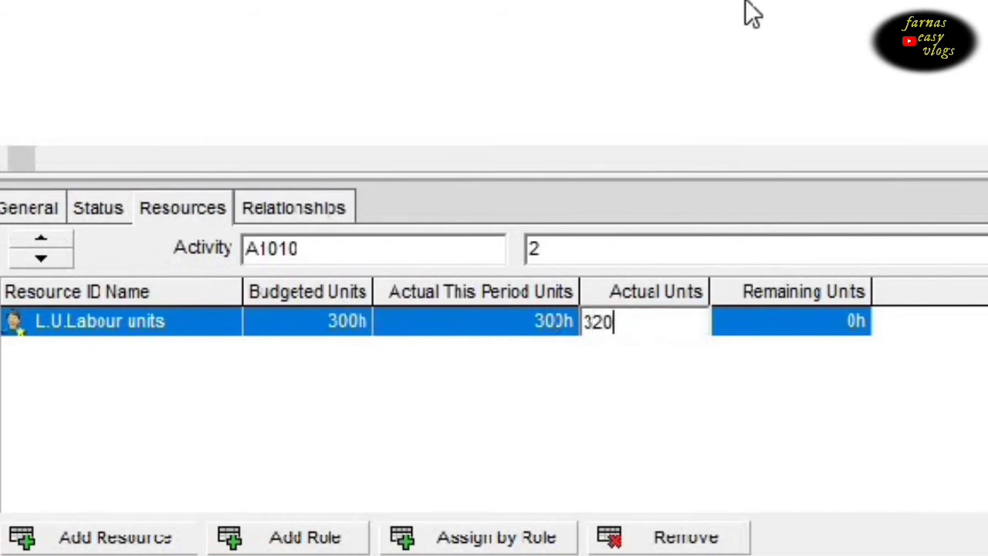
key("Return")
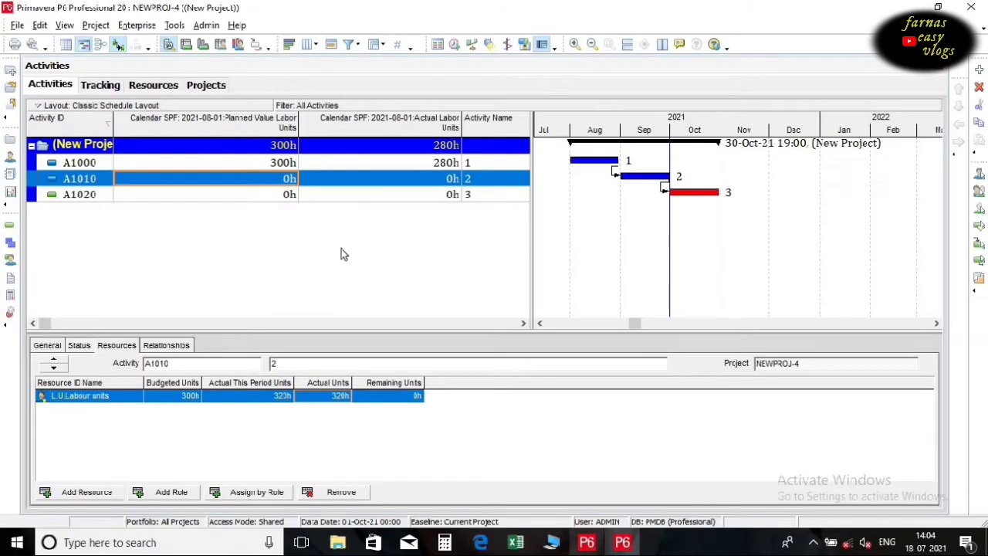
Store the period performance of project NEWPROJ-4 for the Calendar SPF financial period 2021-09-01
left_click(173, 25)
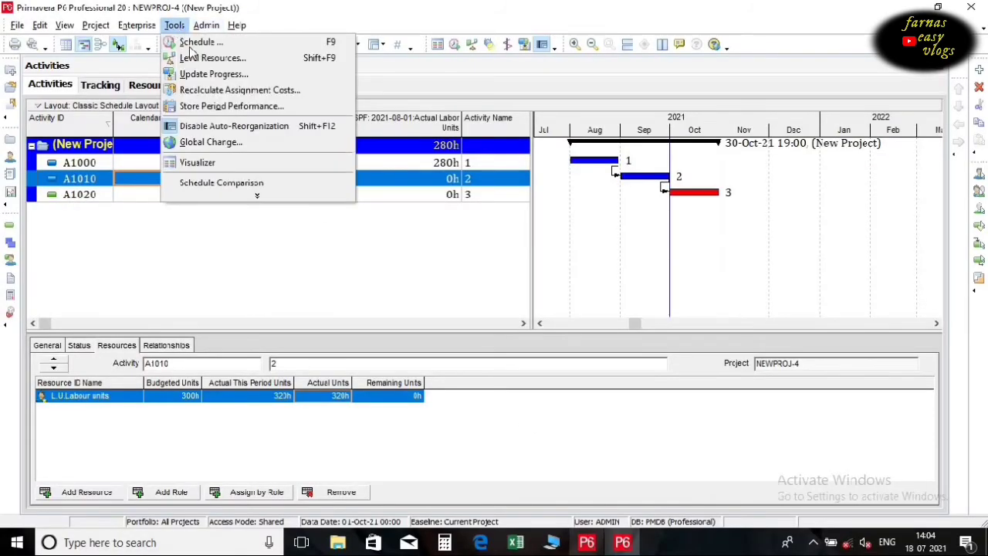
left_click(204, 106)
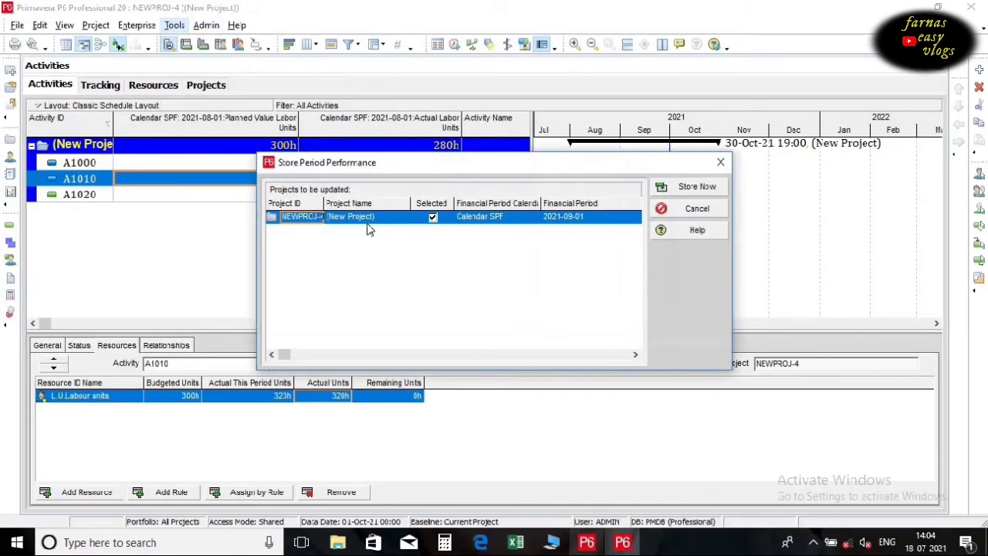
left_click(615, 224)
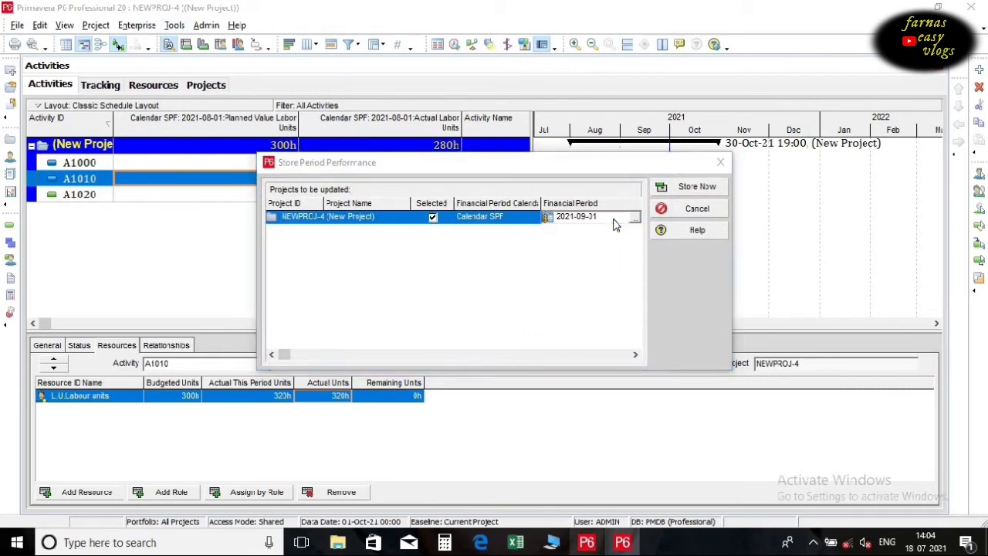
left_click(615, 222)
double_click(586, 163)
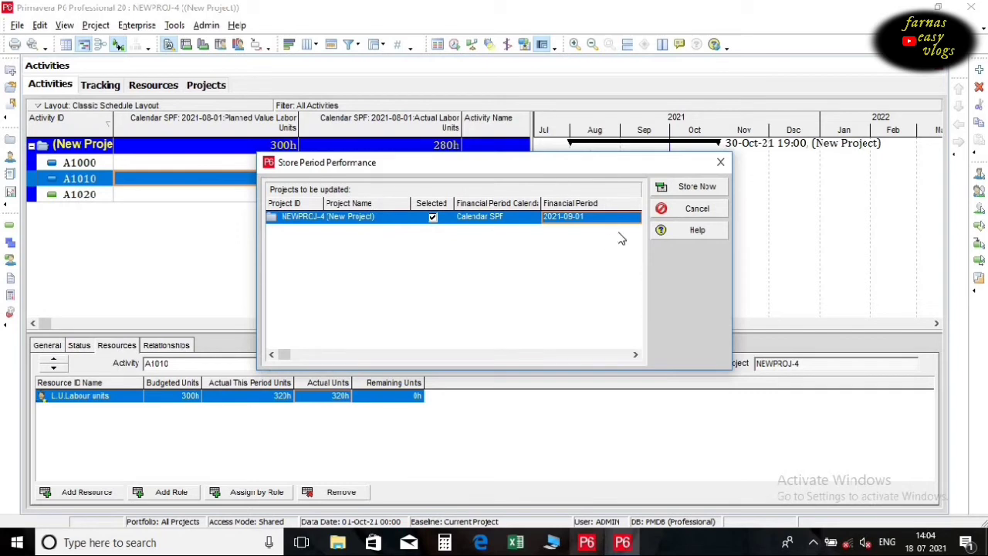
left_click(697, 187)
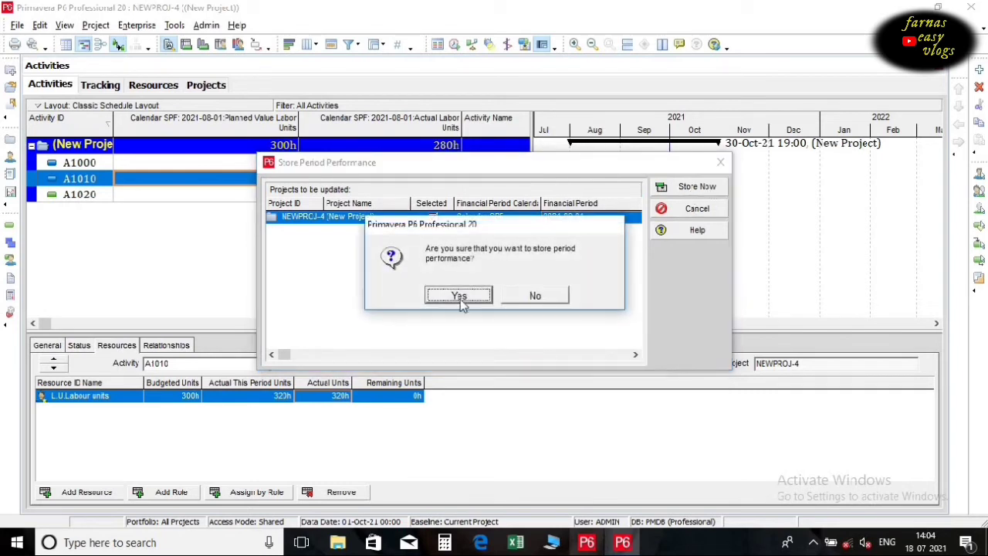
left_click(459, 298)
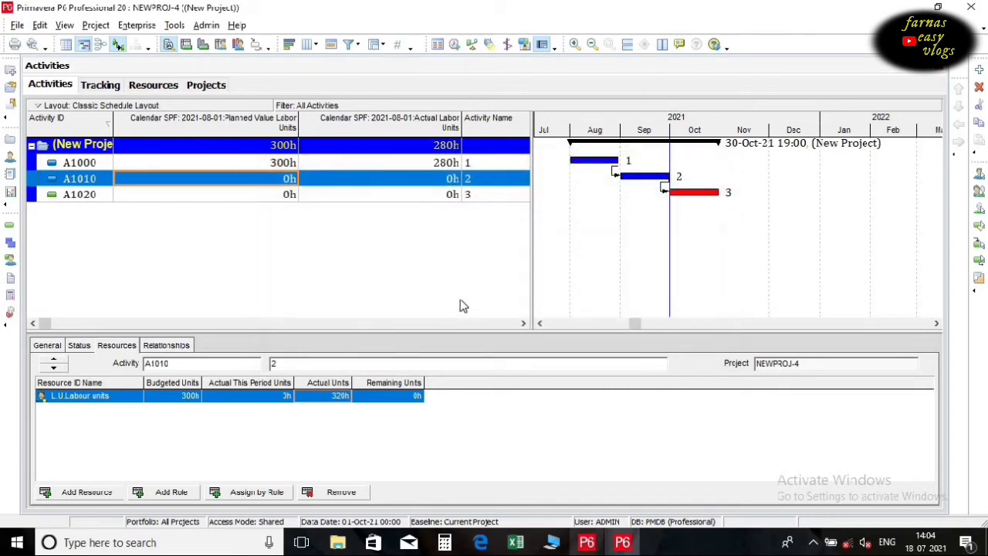
Add the Calendar SPF 2021-09-01 Actual Labor Units column to the activity table's column selection, directly after the 2021-08-01 columns
right_click(303, 224)
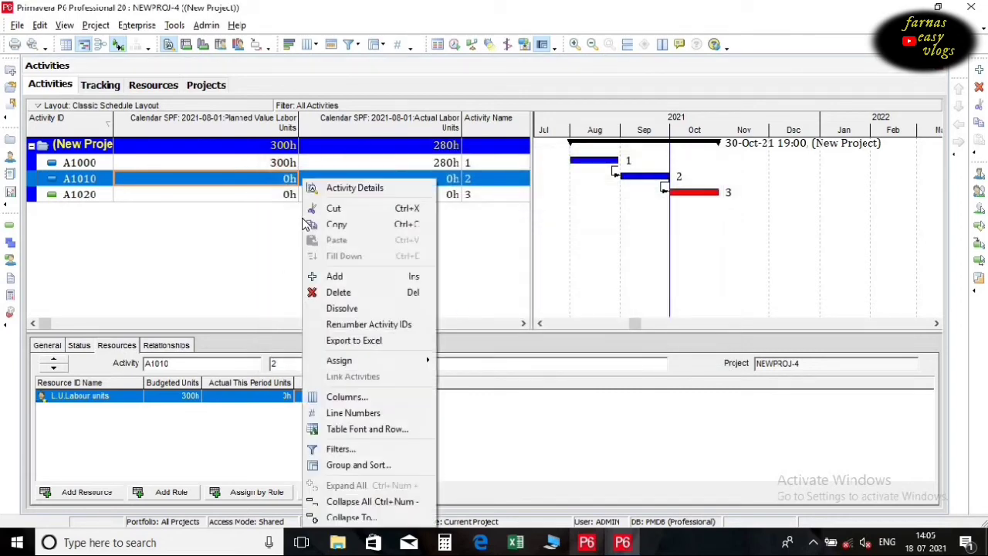
left_click(355, 397)
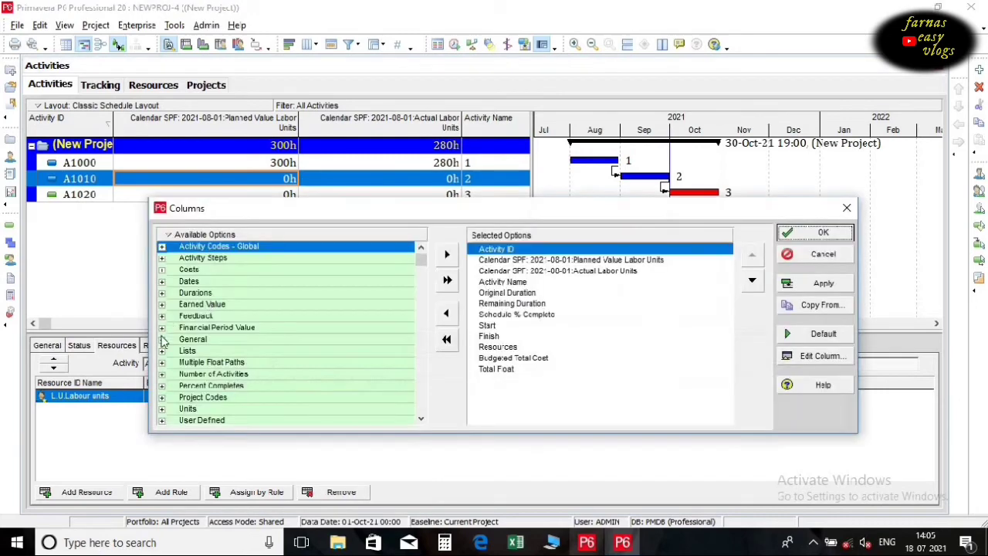
left_click(162, 328)
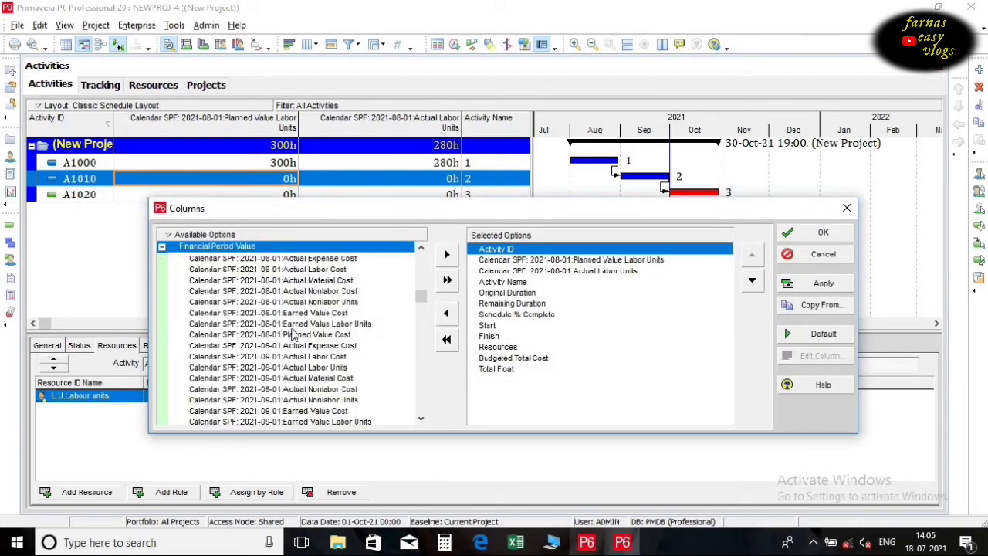
left_click(420, 421)
left_click(420, 421)
left_click(420, 421)
left_click(420, 421)
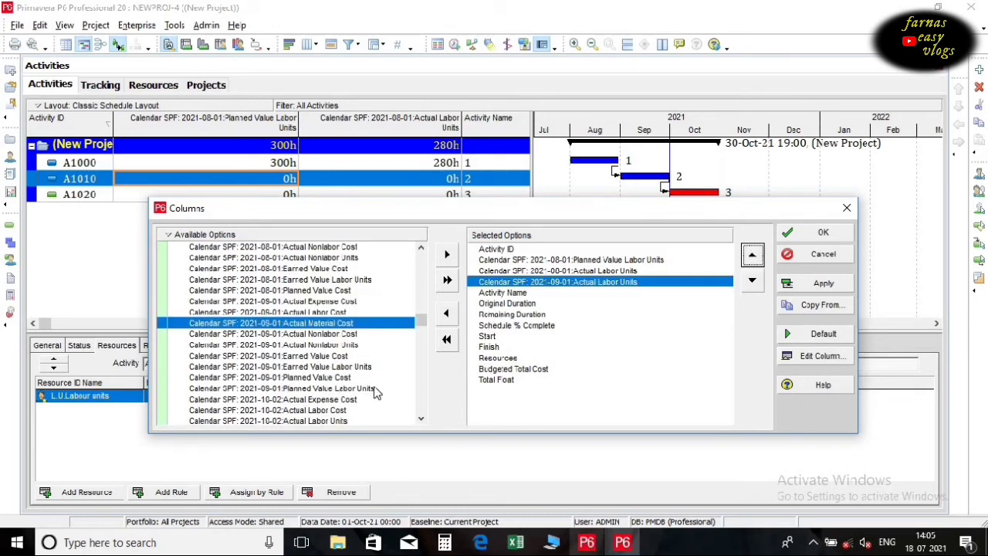
Add the Calendar SPF 2021-09-01 Planned Value Labor Units column before the 2021-09-01 Actual Labor Units column and apply the column layout
double_click(374, 389)
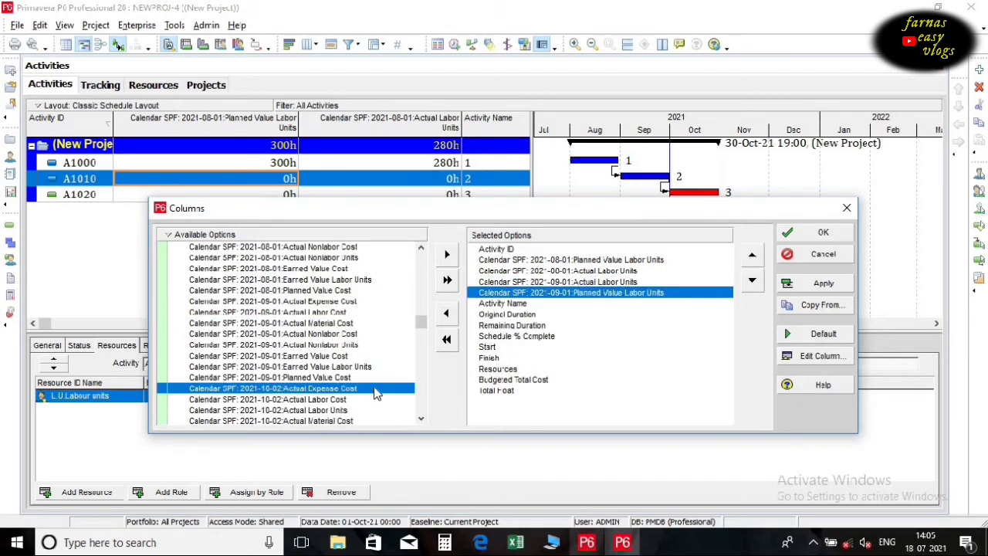
left_click(752, 255)
left_click(812, 284)
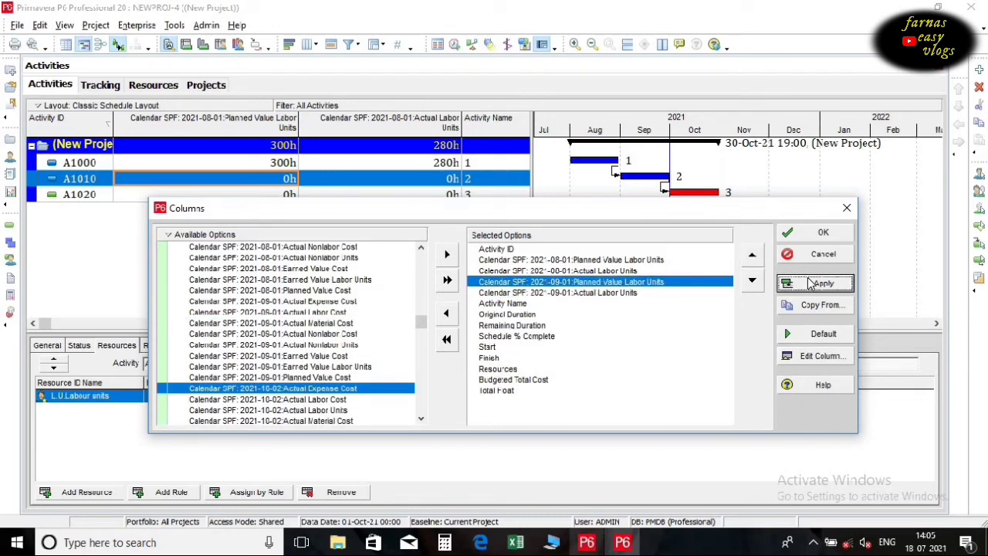
left_click(823, 232)
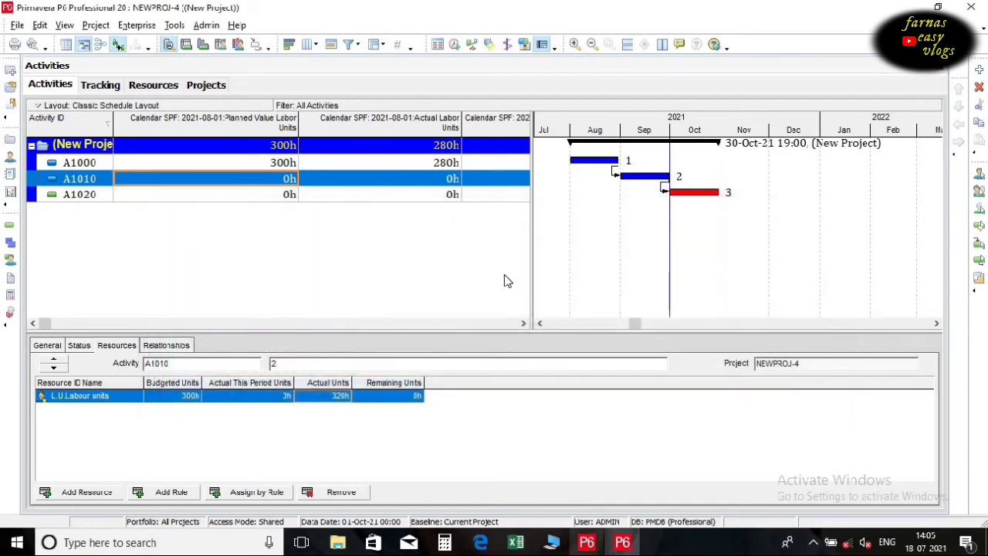
left_click(523, 324)
left_click(523, 323)
left_click(520, 325)
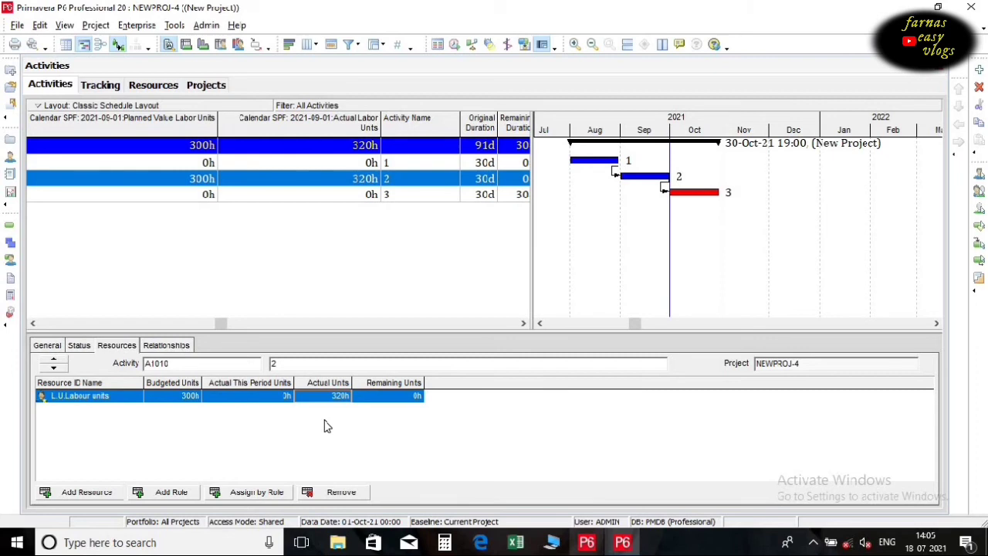
Set the Actual This Period Units of the labour resource on activity A1010 to -20h
left_click(289, 396)
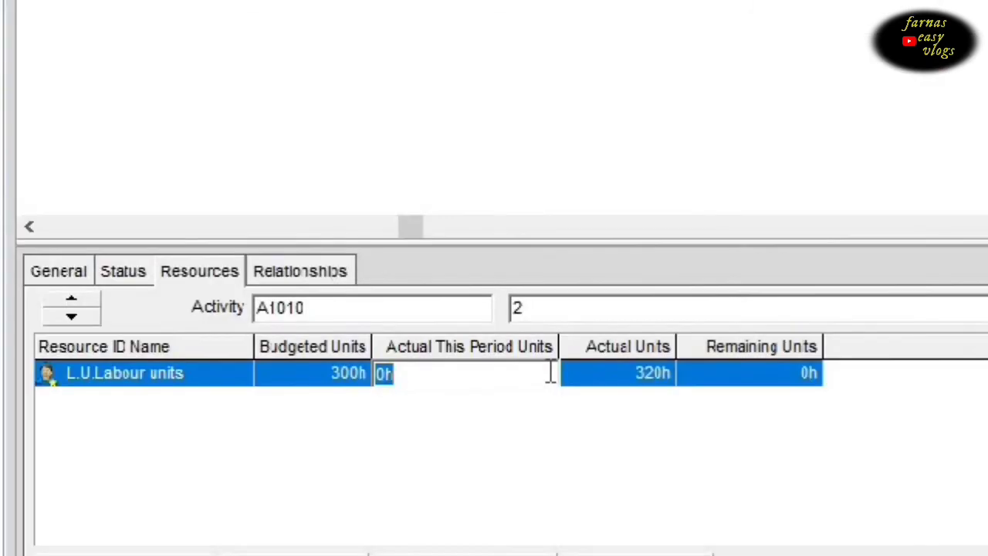
type("-20")
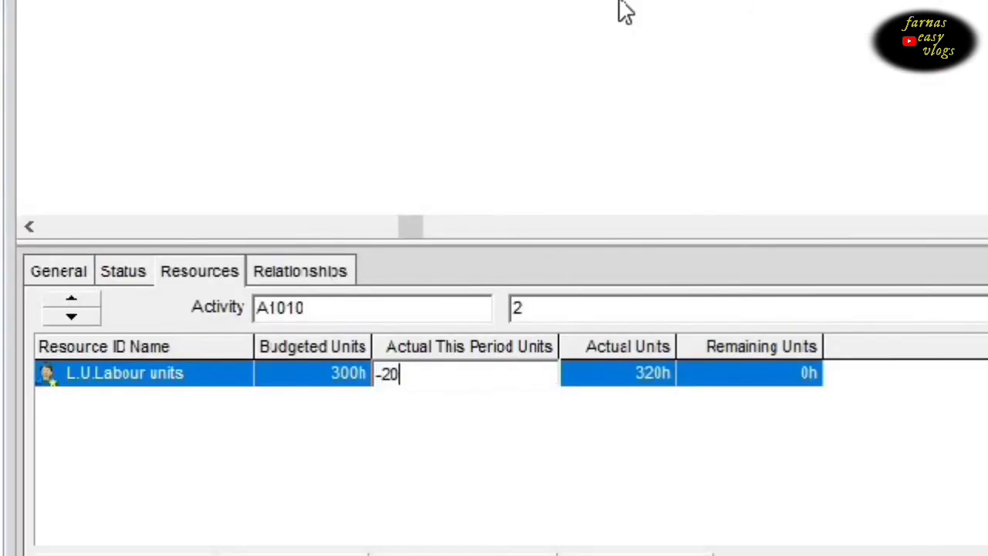
key("Return")
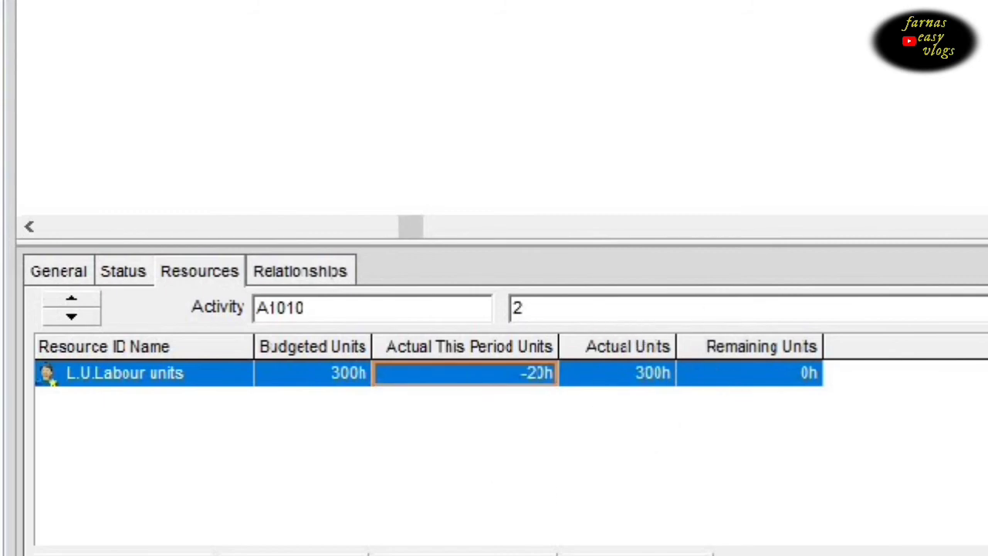
Store the period performance of project NEWPROJ-4 again for the Calendar SPF financial period 2021-09-01
left_click(175, 24)
left_click(202, 103)
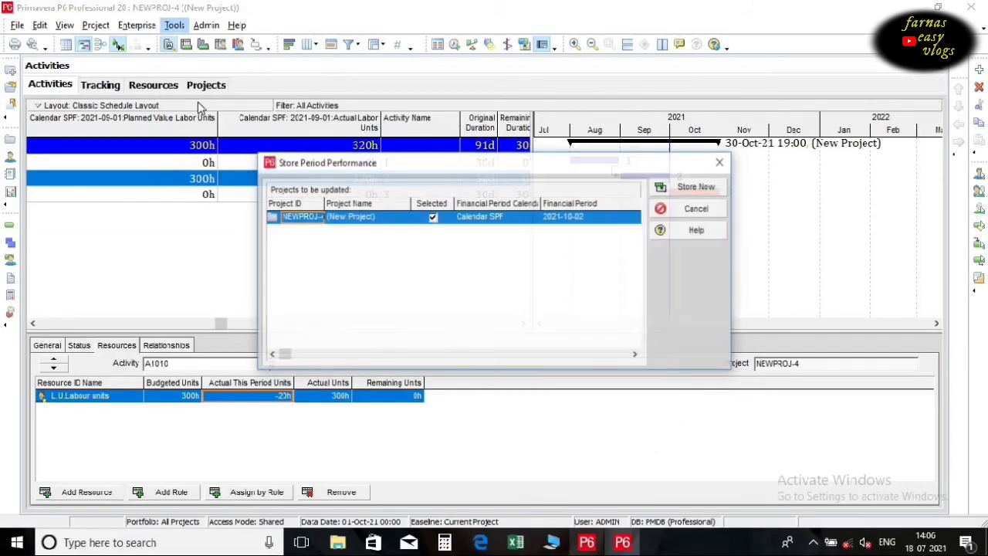
double_click(607, 222)
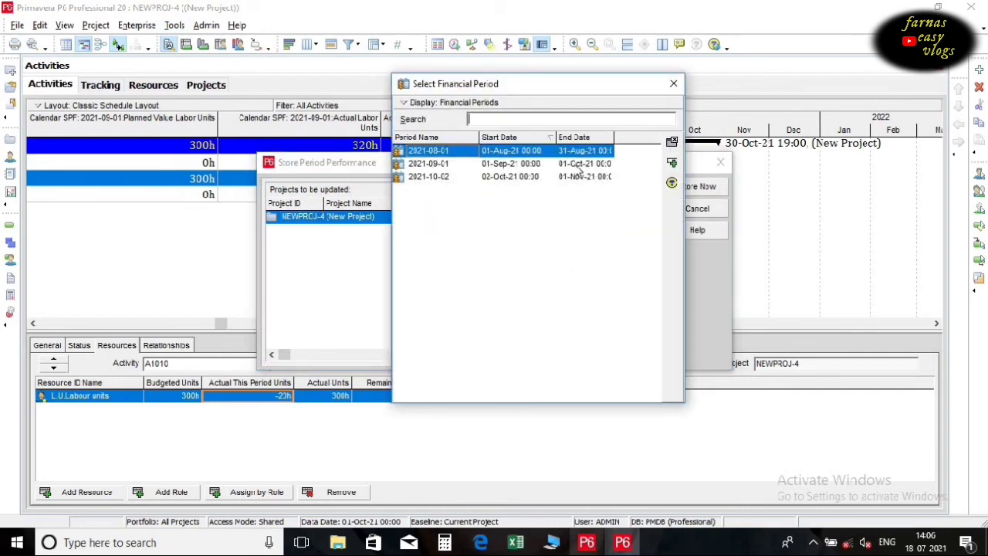
double_click(546, 165)
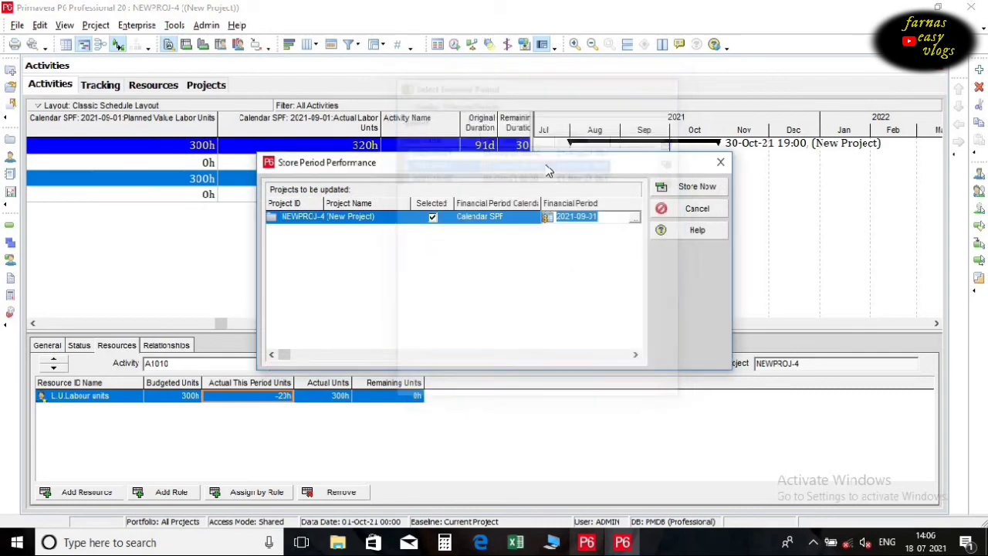
left_click(691, 187)
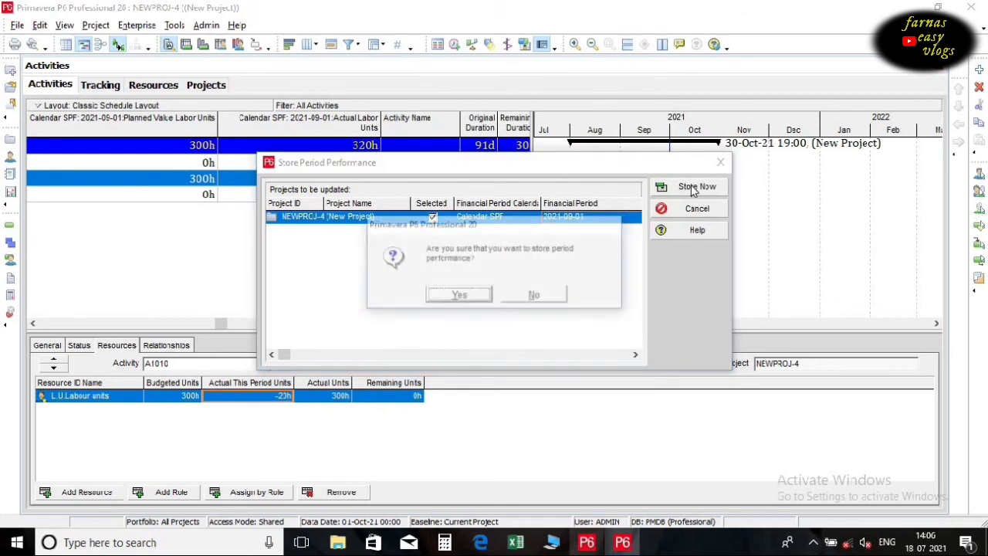
left_click(459, 296)
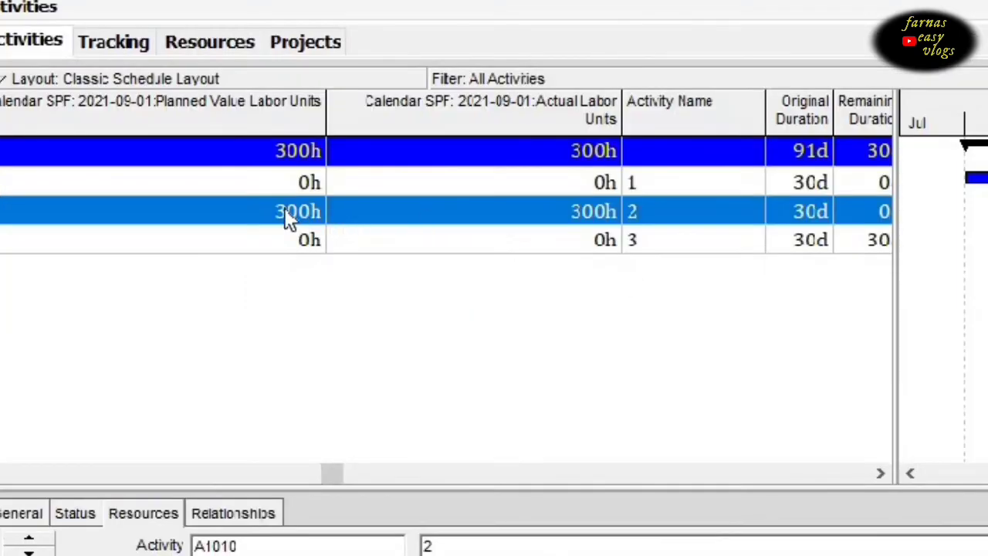
left_click(503, 220)
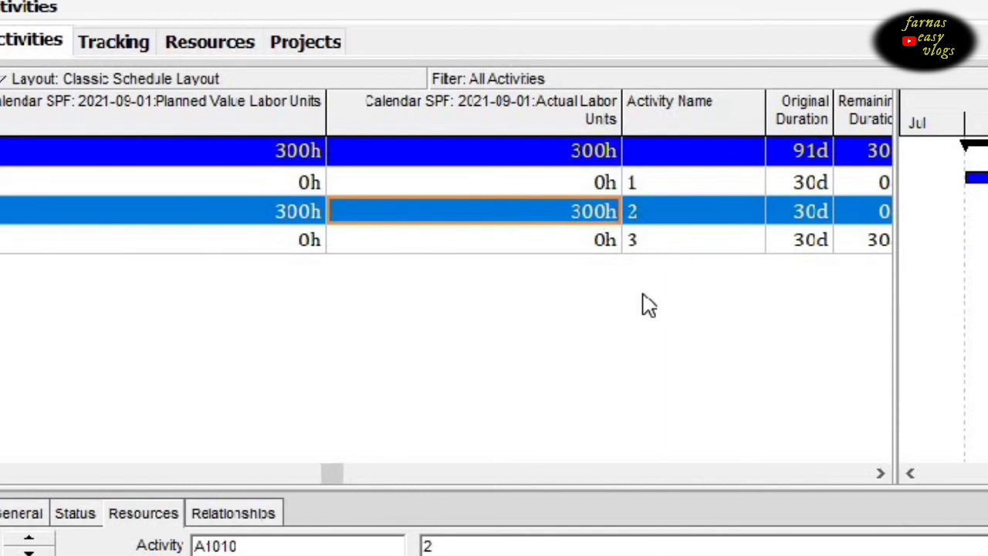
left_click(74, 519)
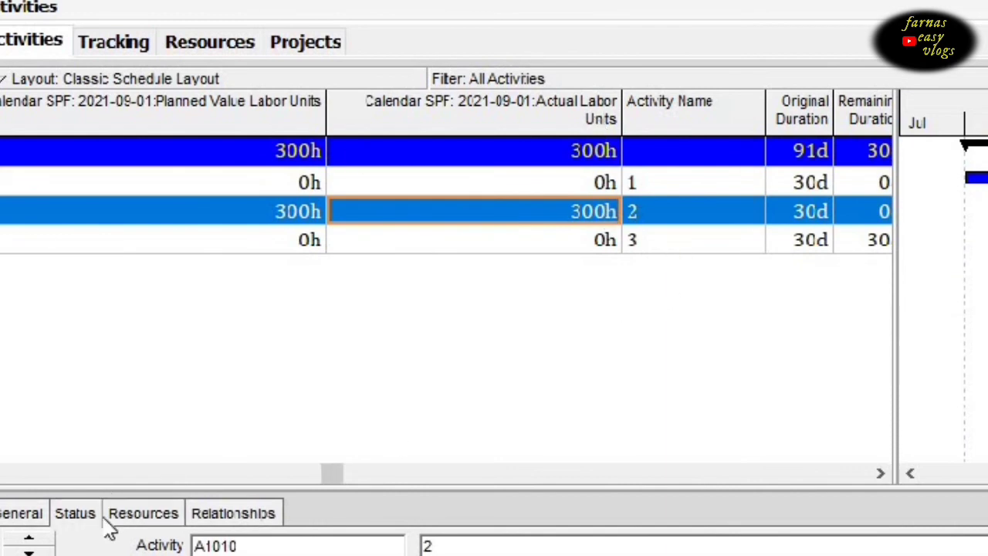
left_click(130, 517)
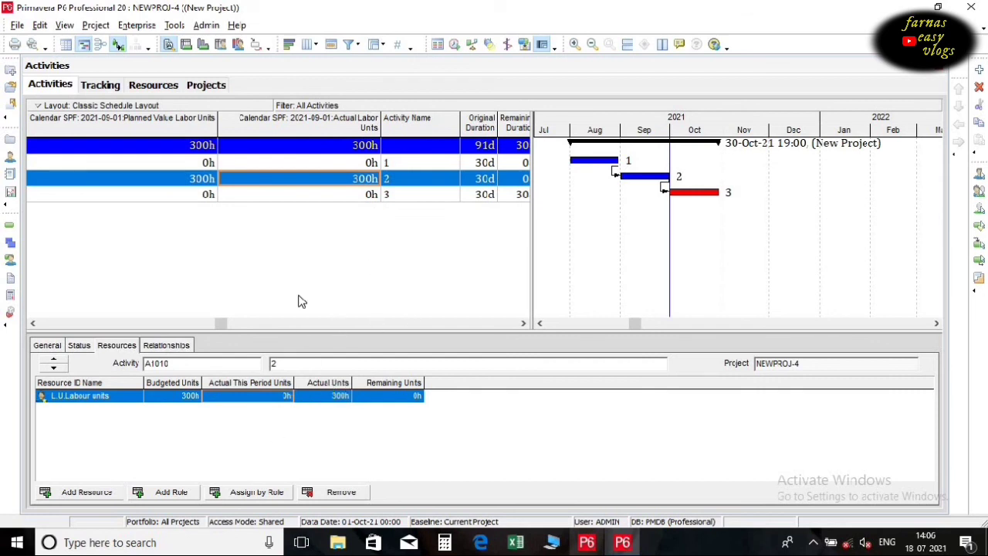
left_click_drag(221, 328, 141, 325)
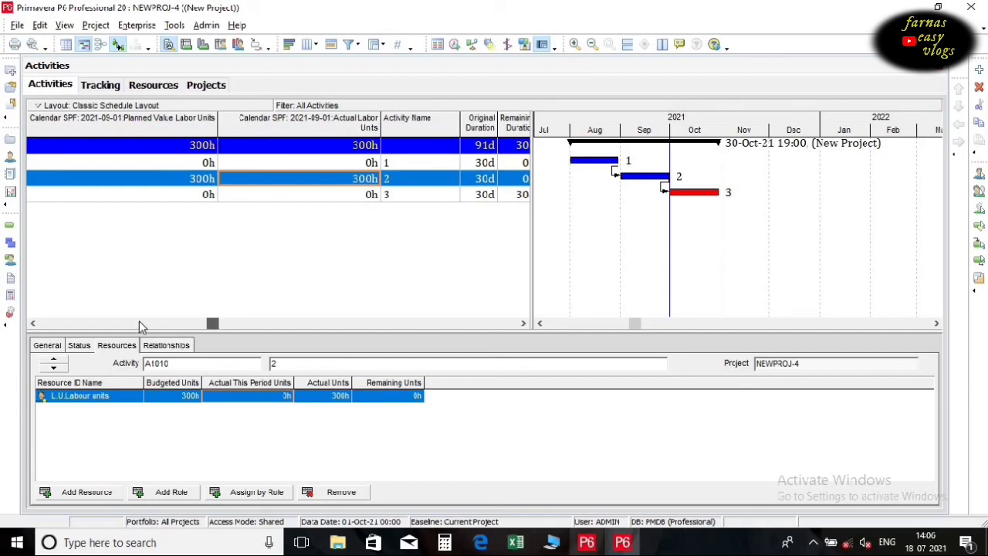